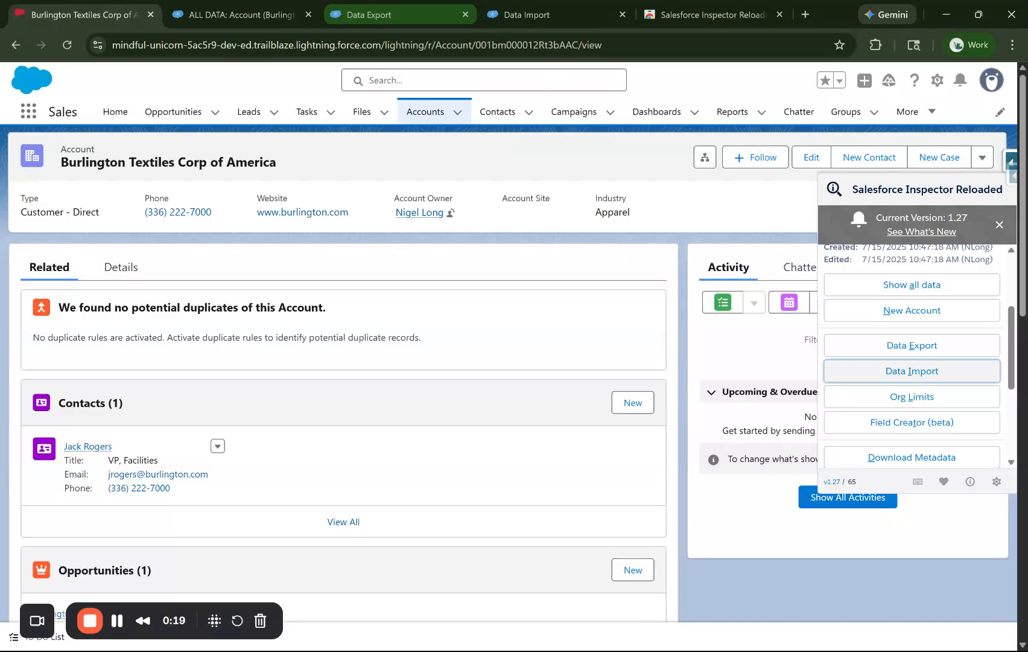
Remove the WHERE filter from the Account query in Data Export and run the export
left_click(371, 15)
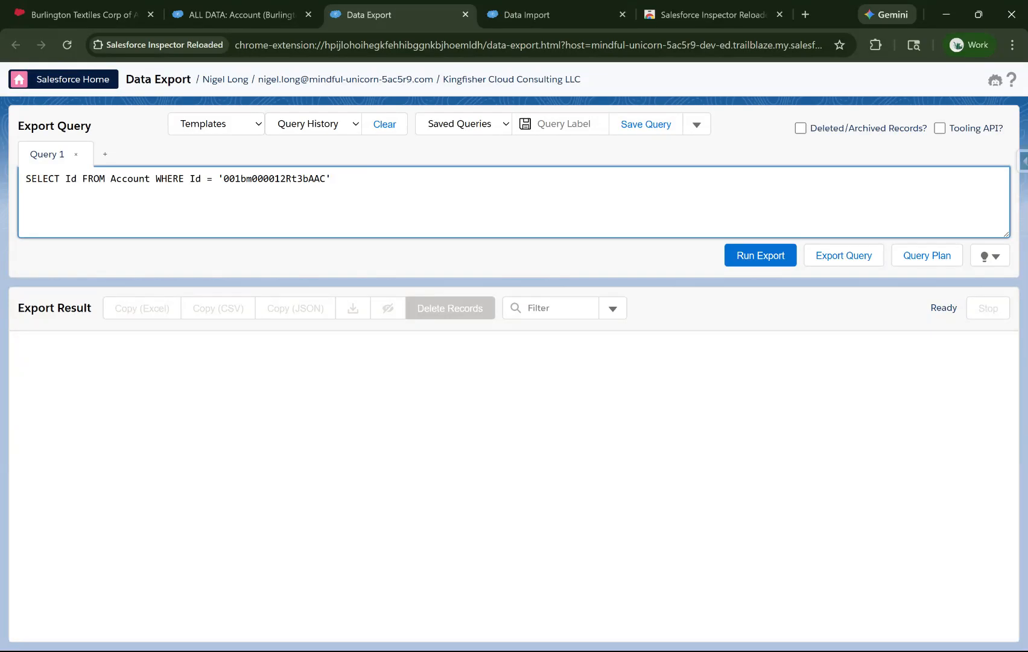
double_click(38, 179)
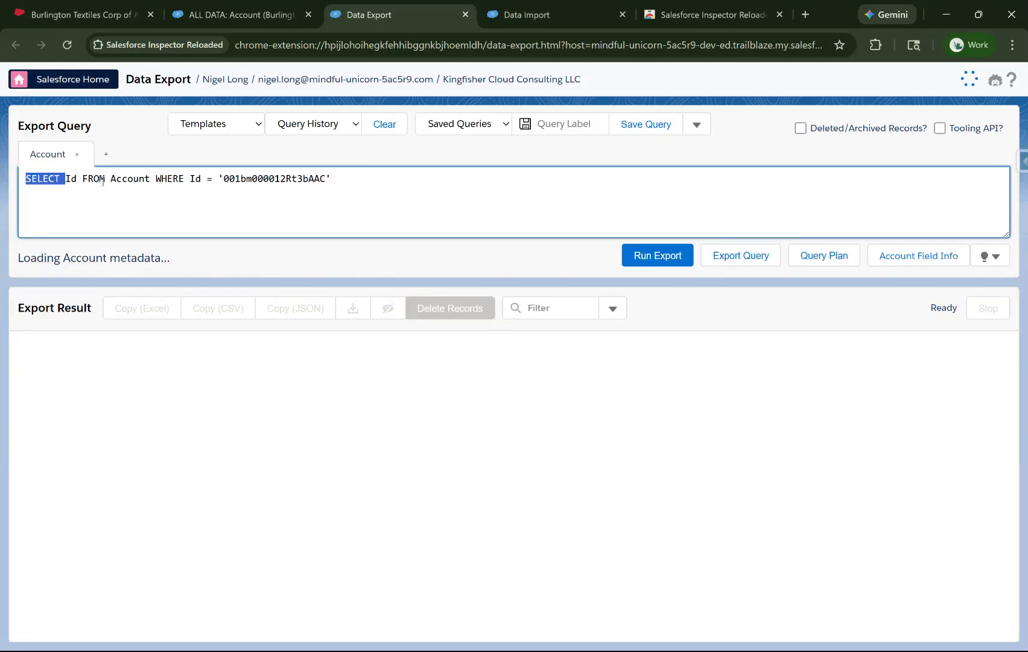
double_click(97, 178)
left_click_drag(155, 179, 354, 178)
key("ctrl+c")
key("BackSpace")
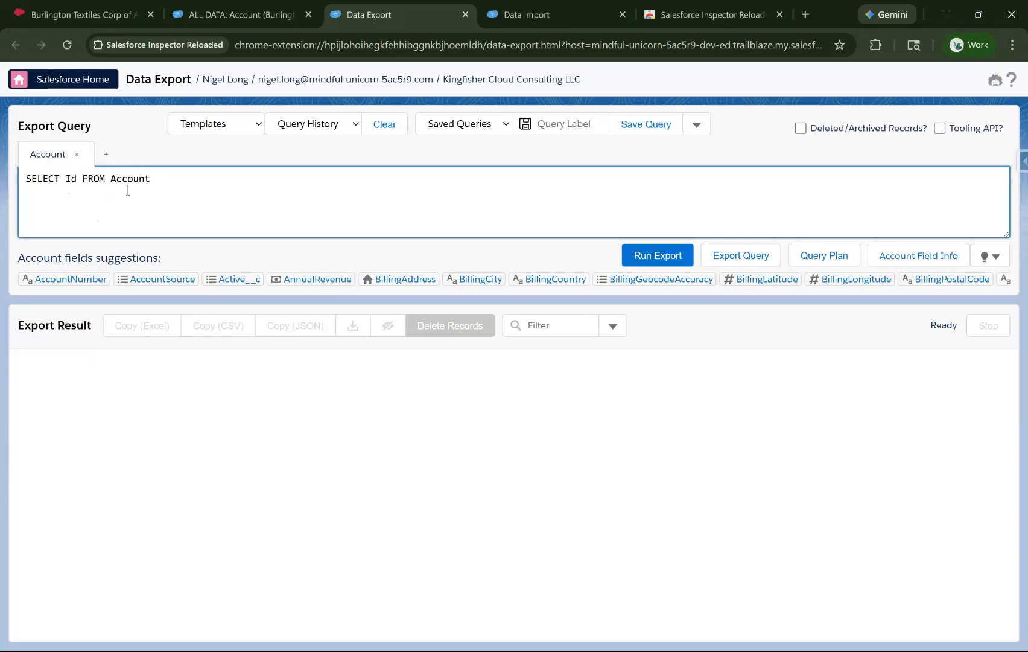
left_click(646, 263)
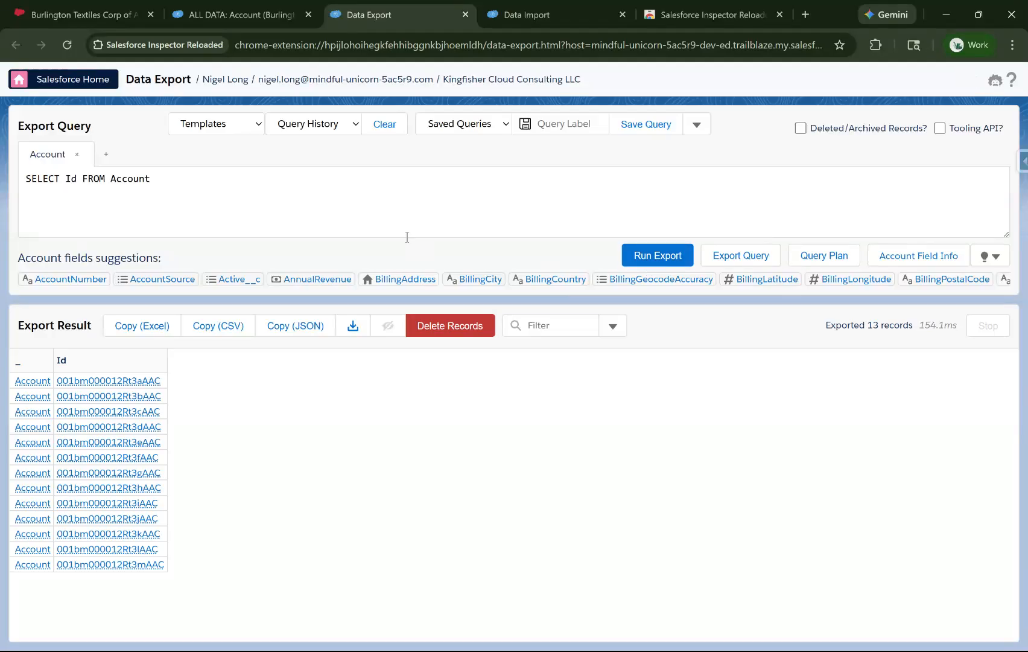
Clear the Id field from the query's SELECT list, trying an asterisk before deleting it
double_click(70, 179)
left_click_drag(110, 179, 150, 179)
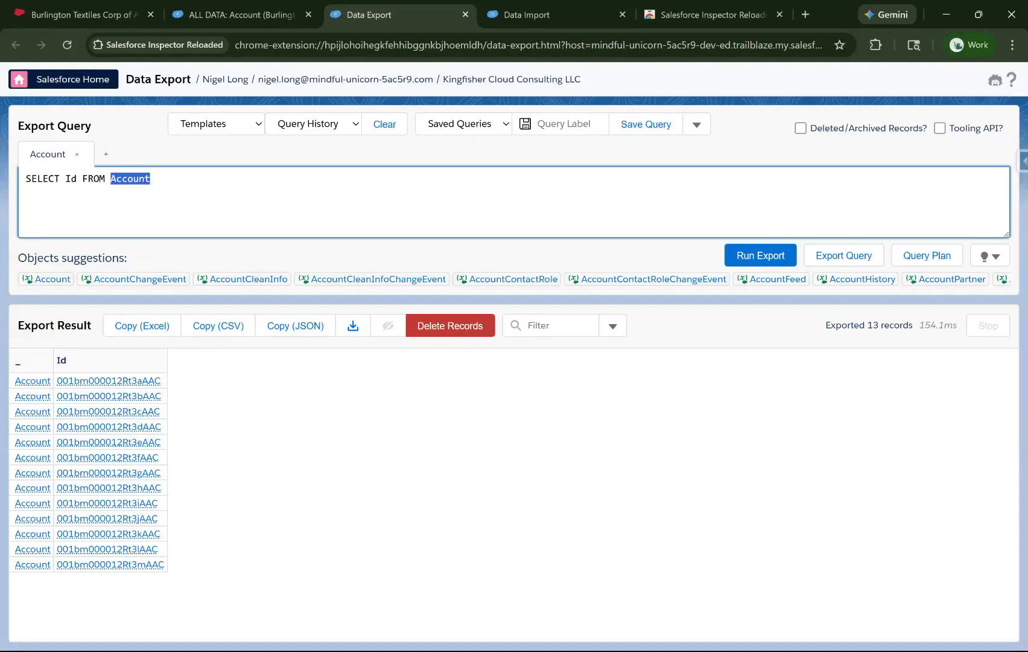
left_click(81, 184)
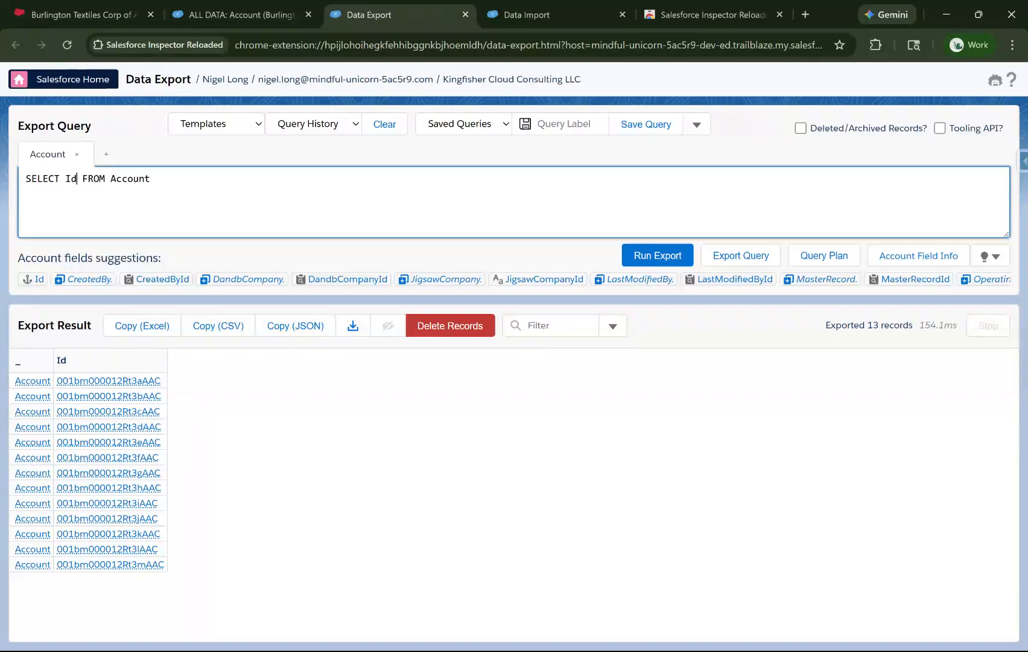
key("BackSpace")
key("BackSpace")
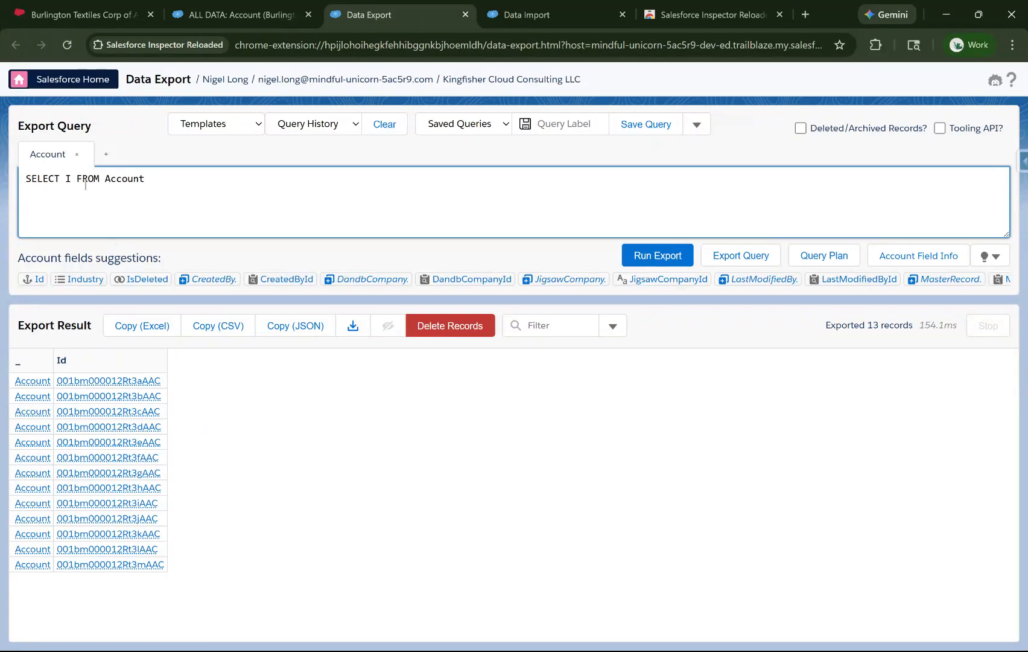
type("*")
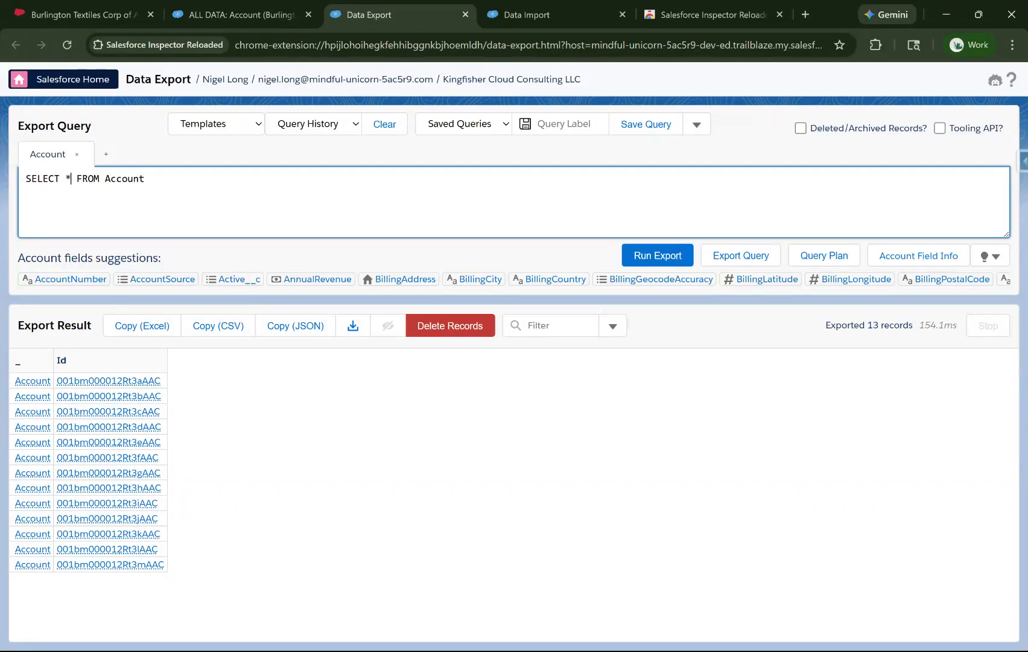
key("BackSpace")
Expand the full list of Account field suggestions, browse it, and collapse it again
left_click(982, 257)
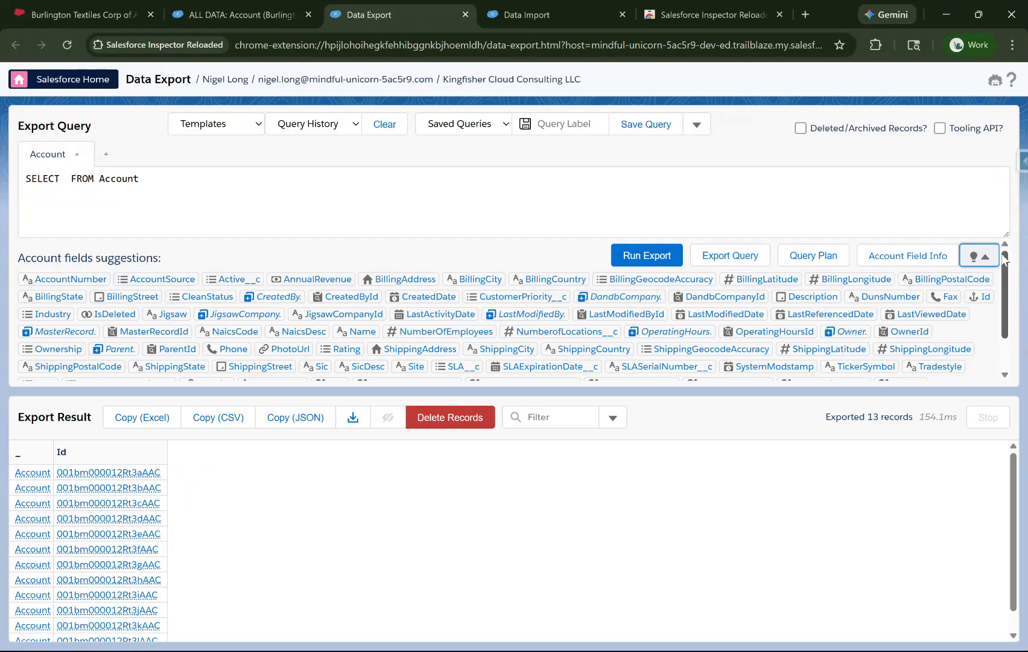
scroll(978, 348, "down", 1)
scroll(977, 348, "up", 1)
left_click(982, 265)
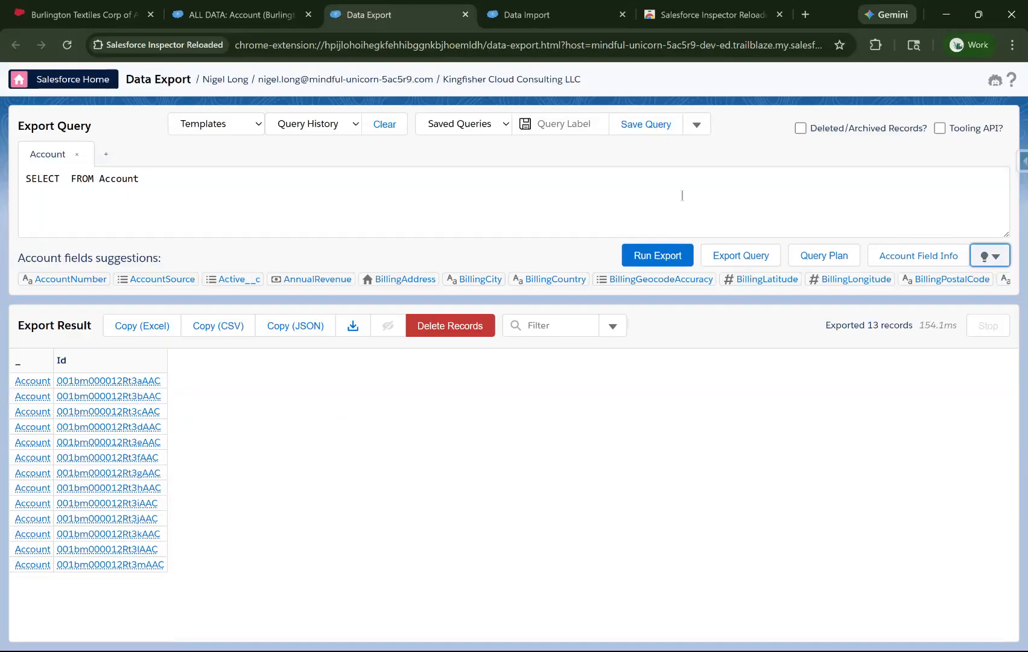
Enter Name and Id as the query's selected fields using the field suggestions
left_click(65, 174)
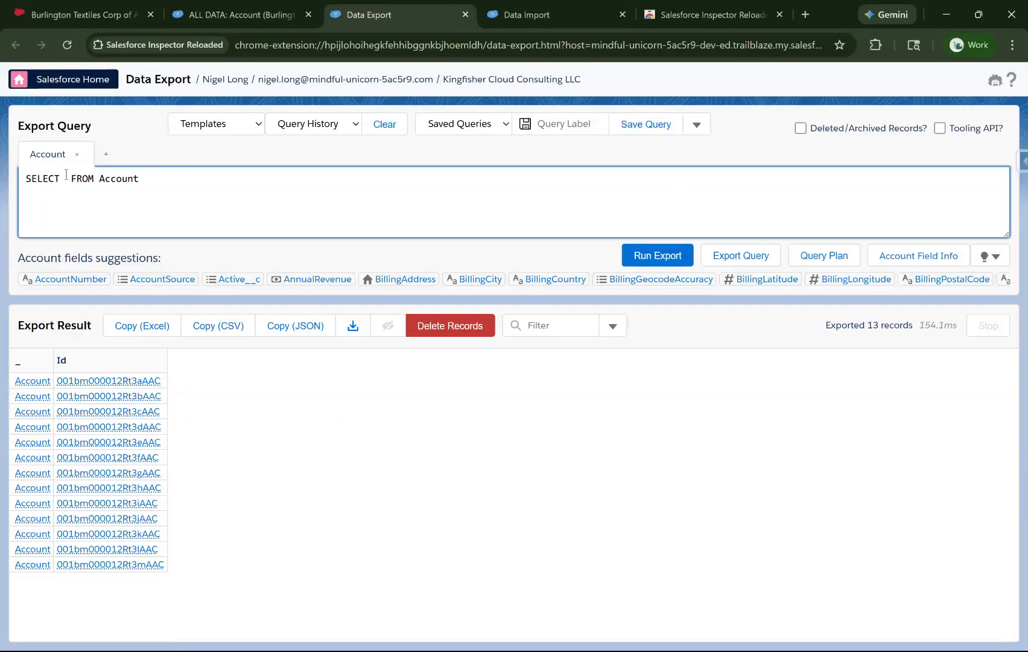
type("Nam")
left_click(53, 282)
type("Id,")
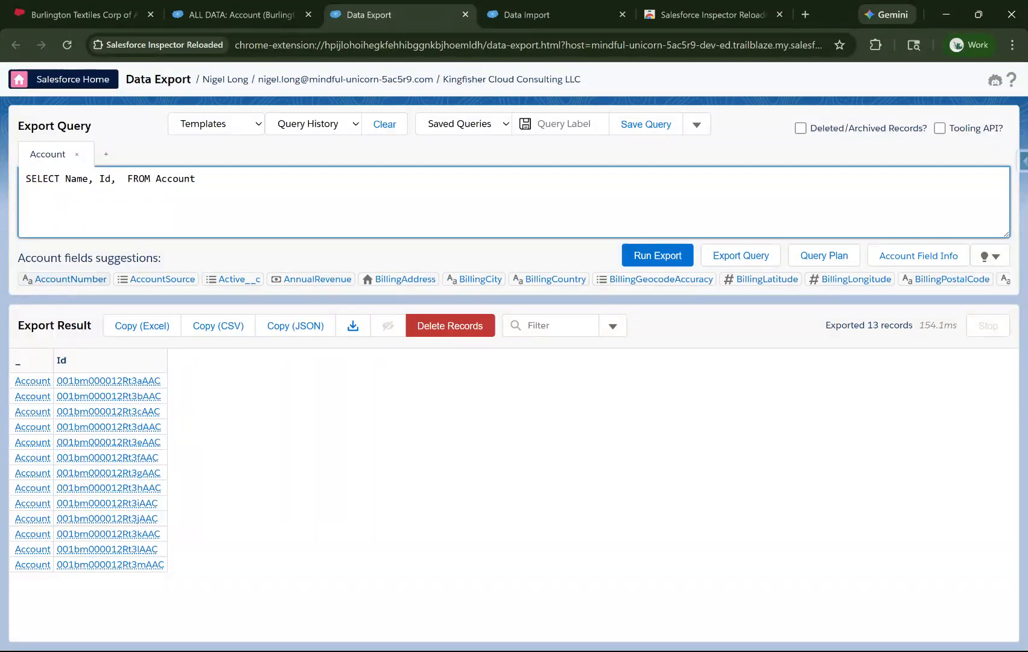
type(" act")
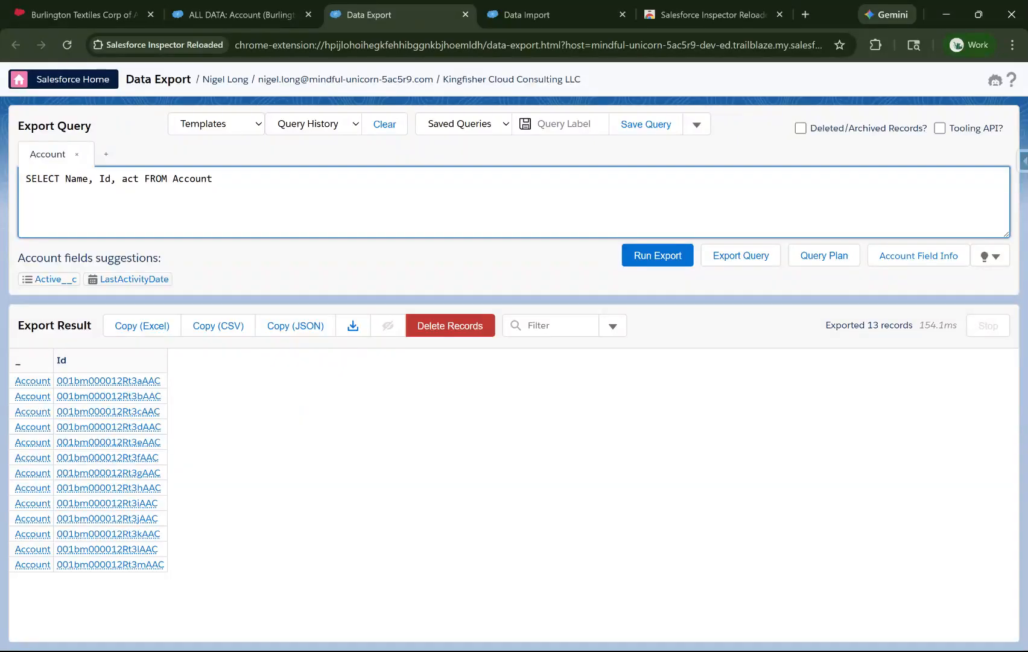
Start a third field entry and change the queried object from Account to Opportunity
left_click(230, 191)
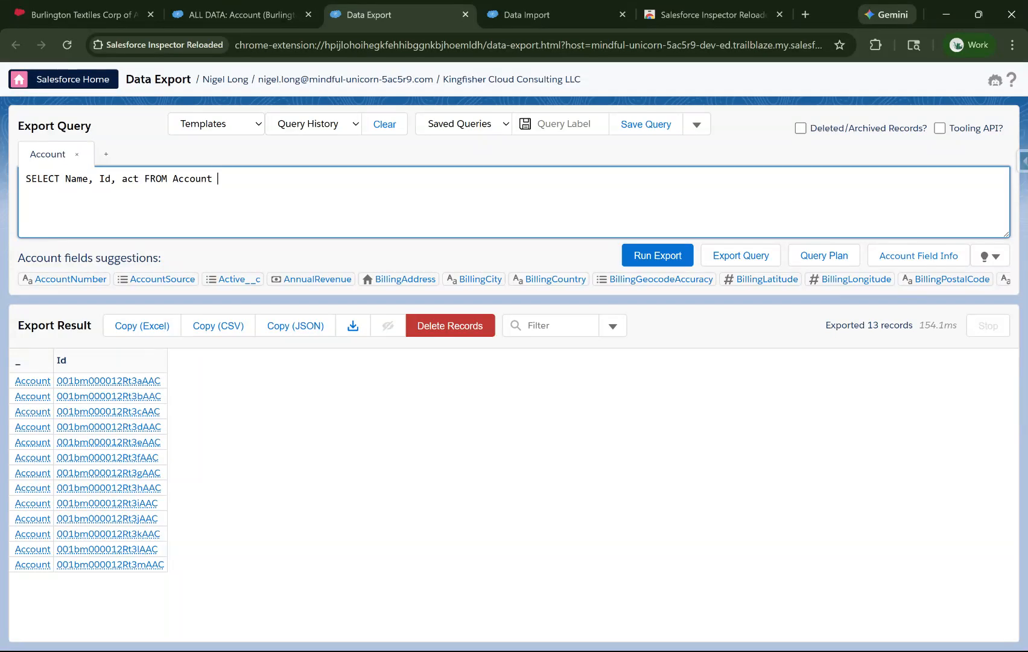
left_click_drag(224, 180, 167, 184)
type("Opp")
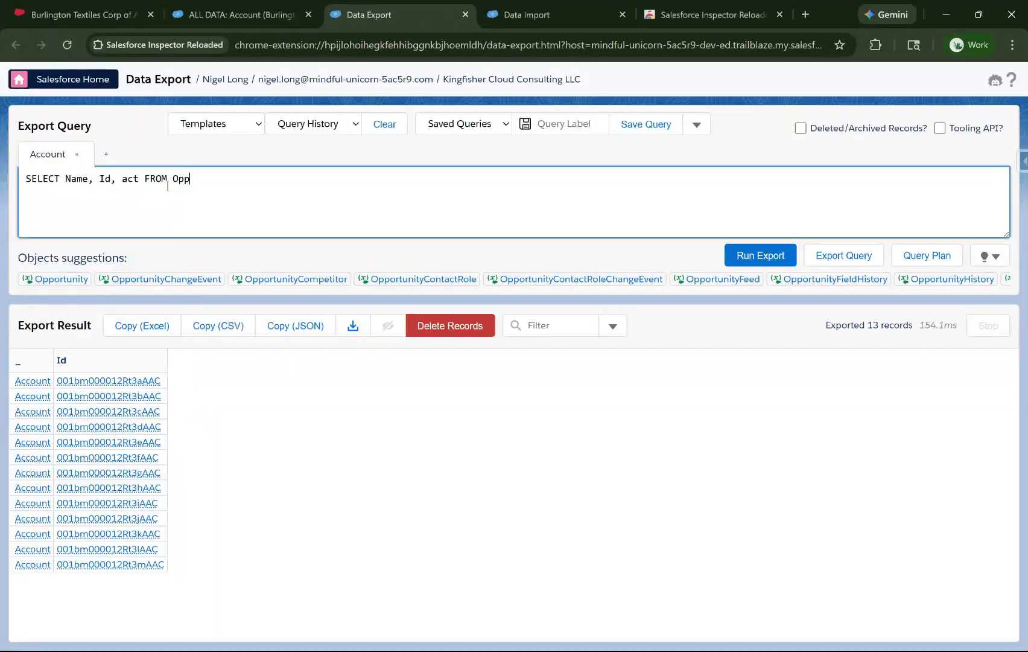
type("ortunity")
Replace the partial third field with Account.Name using the Account relationship suggestions
left_click(139, 179)
key("BackSpace")
key("BackSpace")
key("BackSpace")
type("accou")
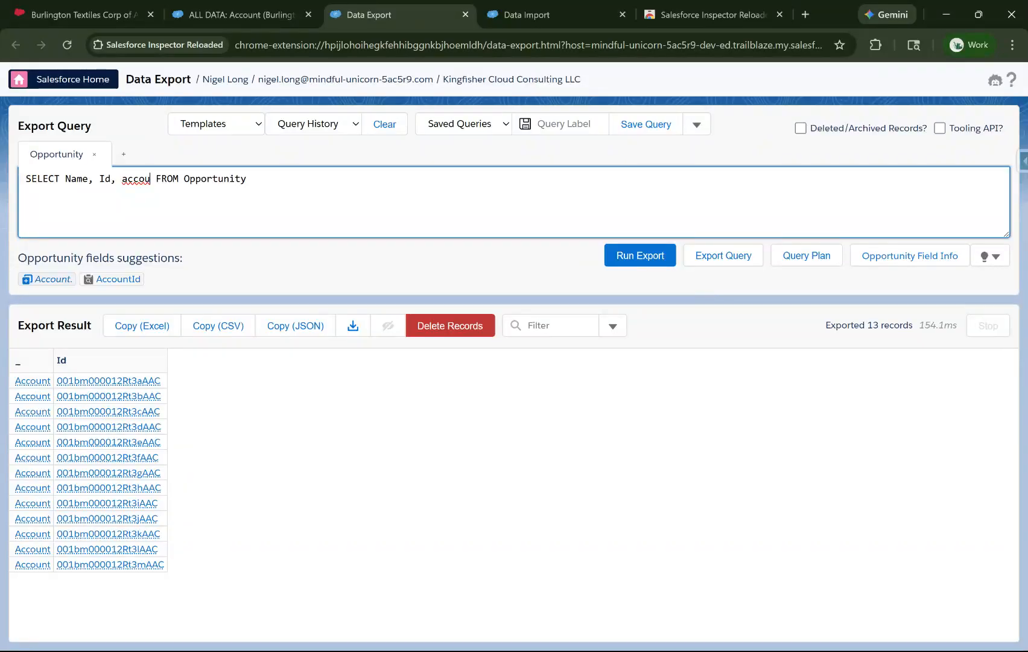
left_click(61, 279)
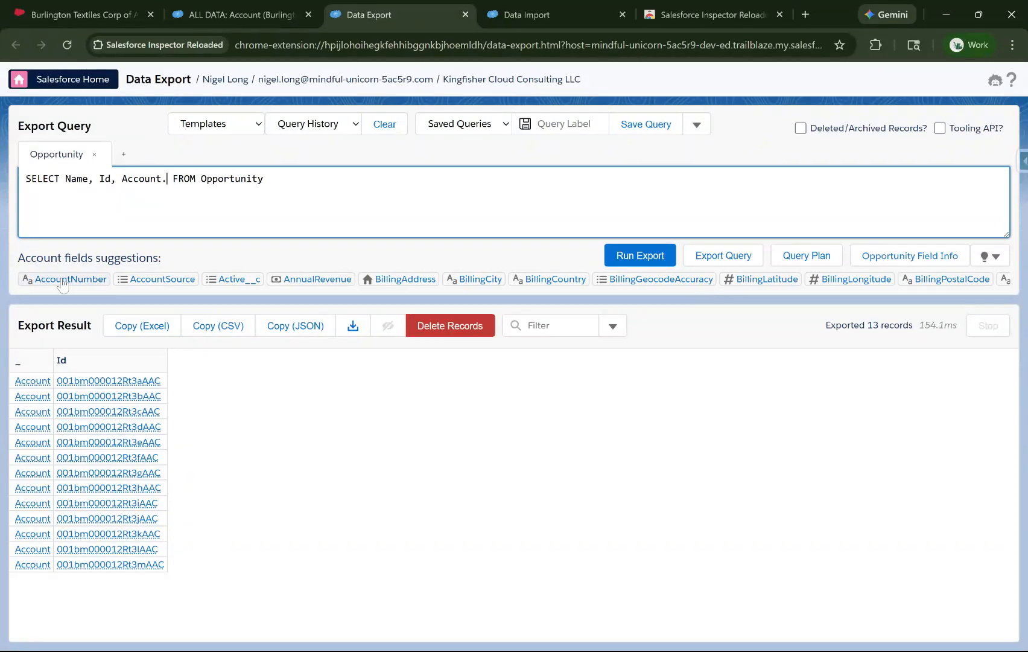
type("Name")
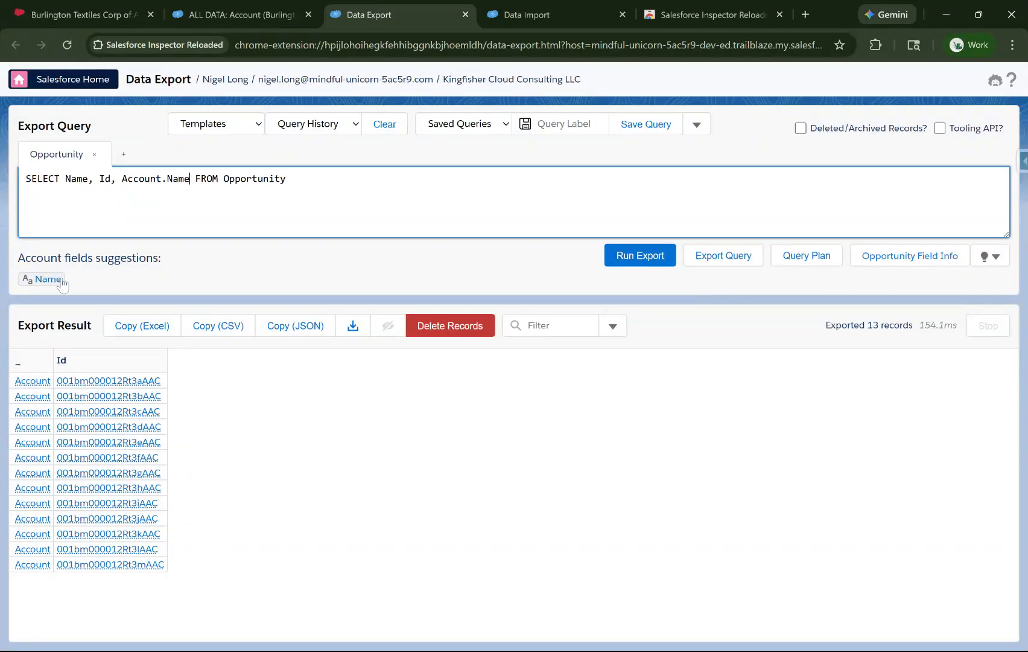
left_click(280, 192)
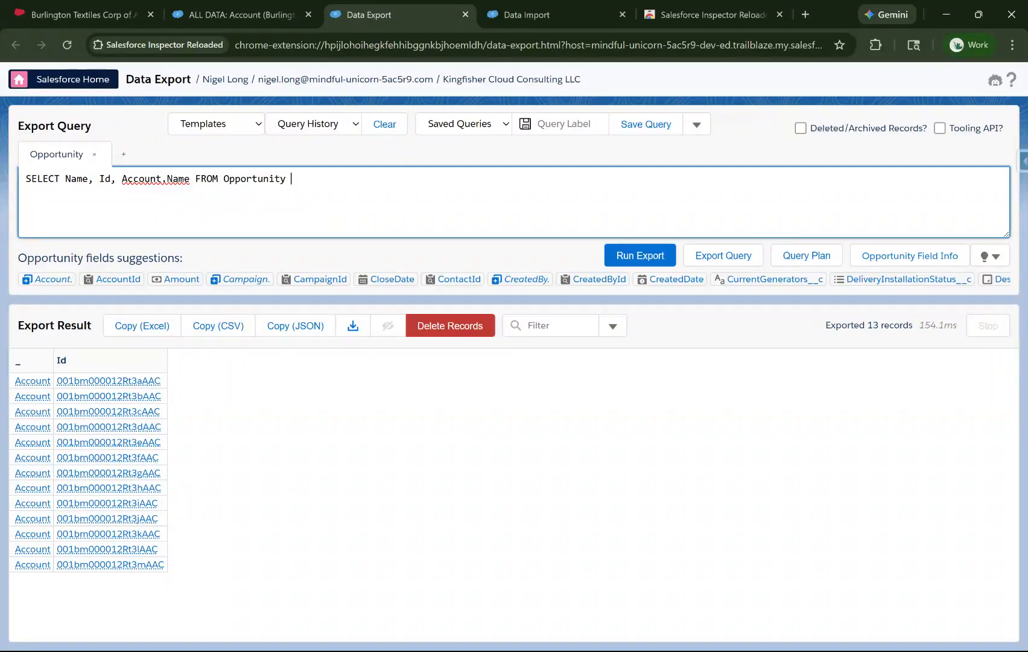
Add a WHERE clause filtering opportunities by AccountId equal to the pasted account Id, then run the export
type("Where")
type("Account")
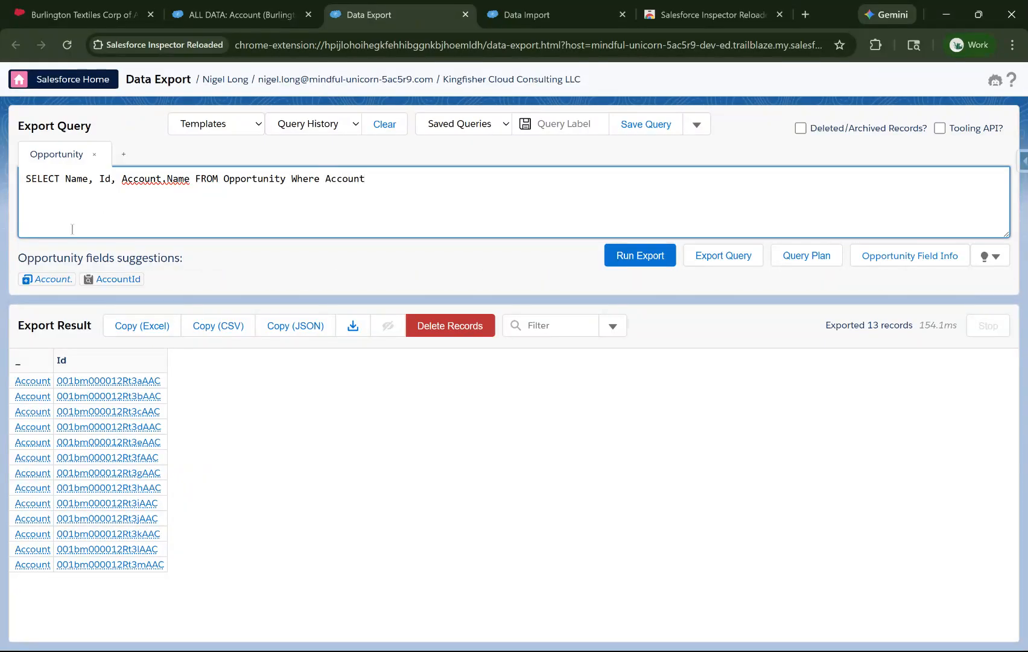
left_click(91, 280)
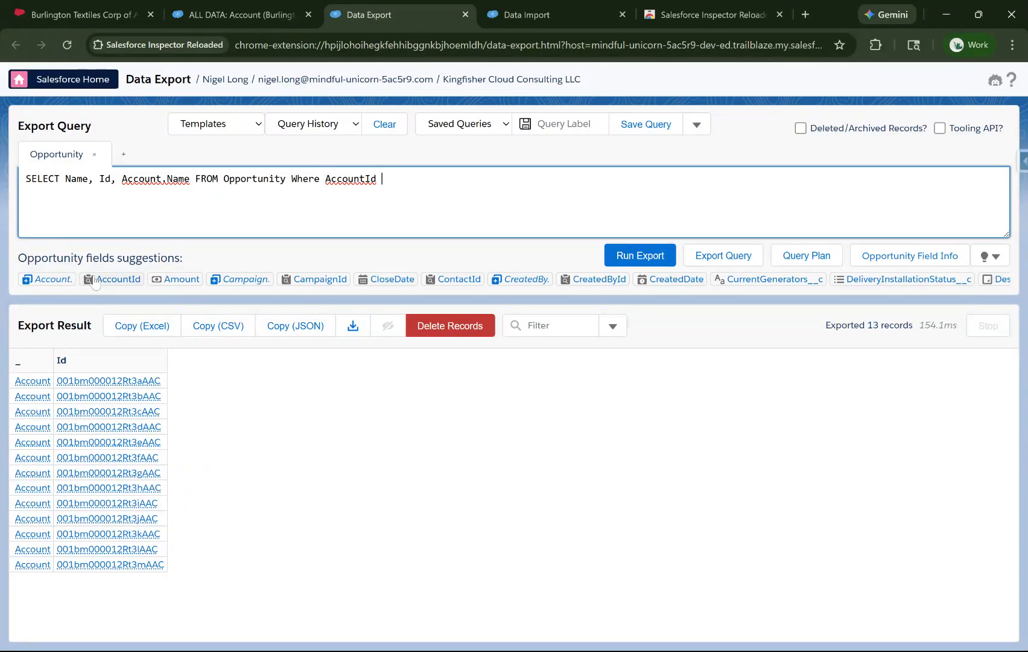
key("ctrl+v")
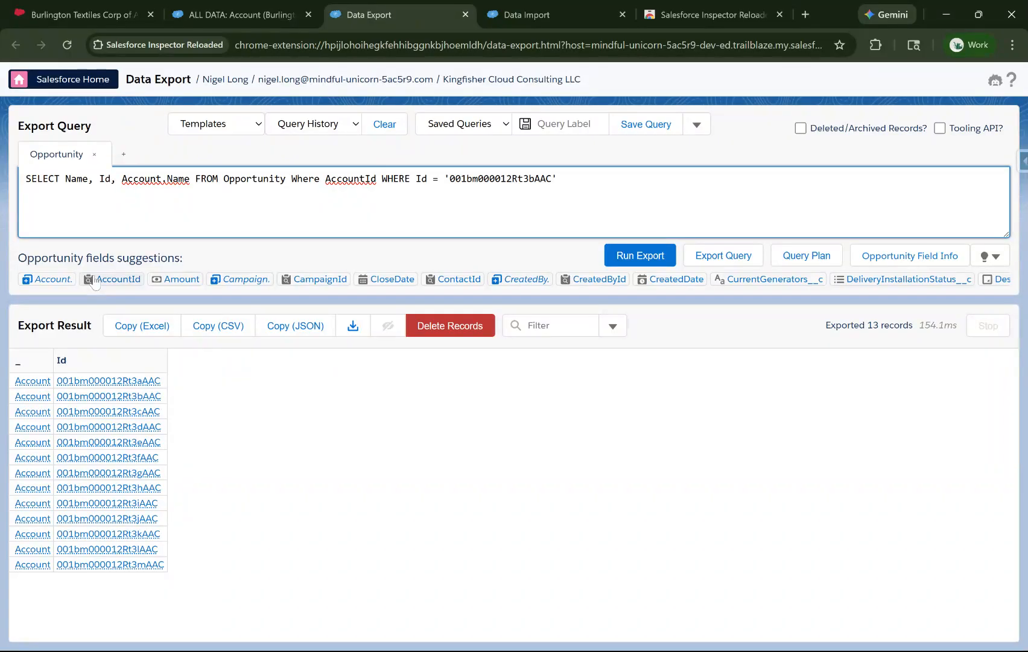
left_click_drag(382, 179, 435, 179)
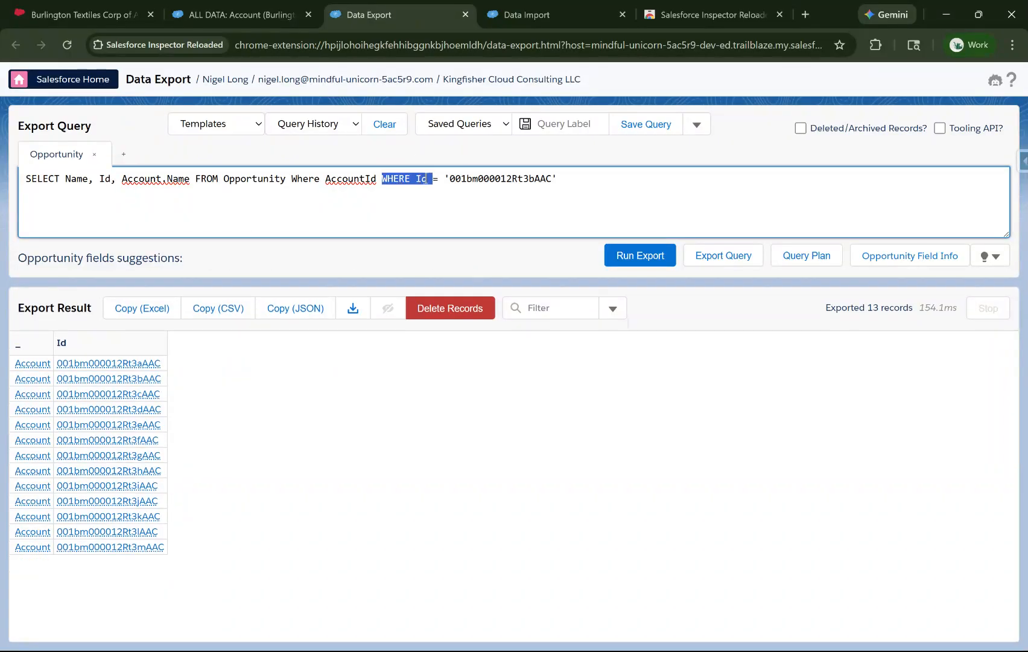
key("BackSpace")
key("ctrl+Return")
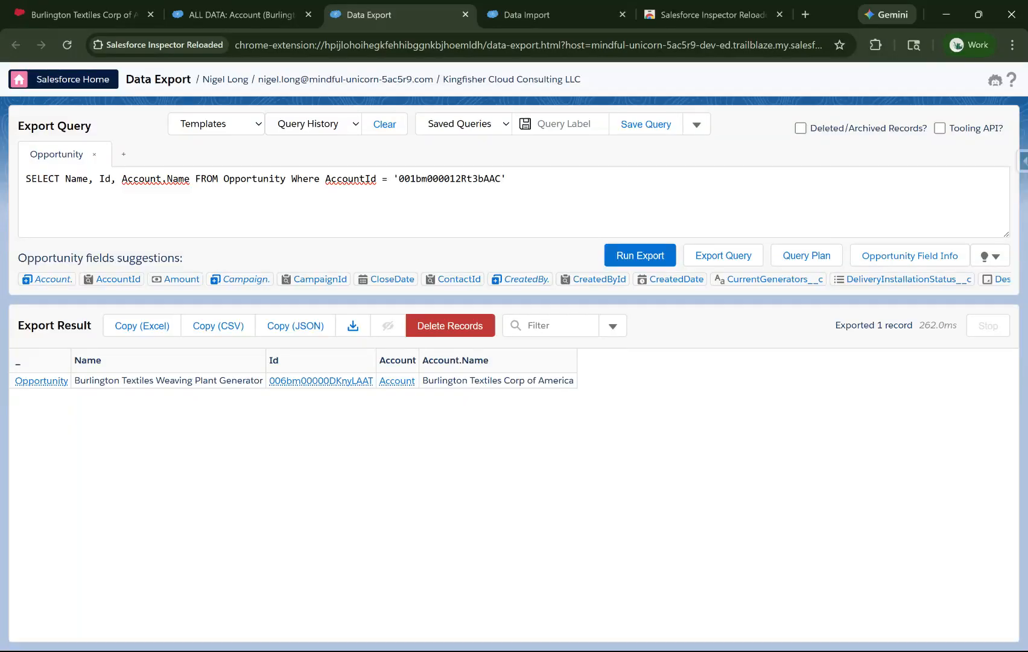
Change the query's object back to Account and replace the AccountId filter with an empty where clause
double_click(408, 187)
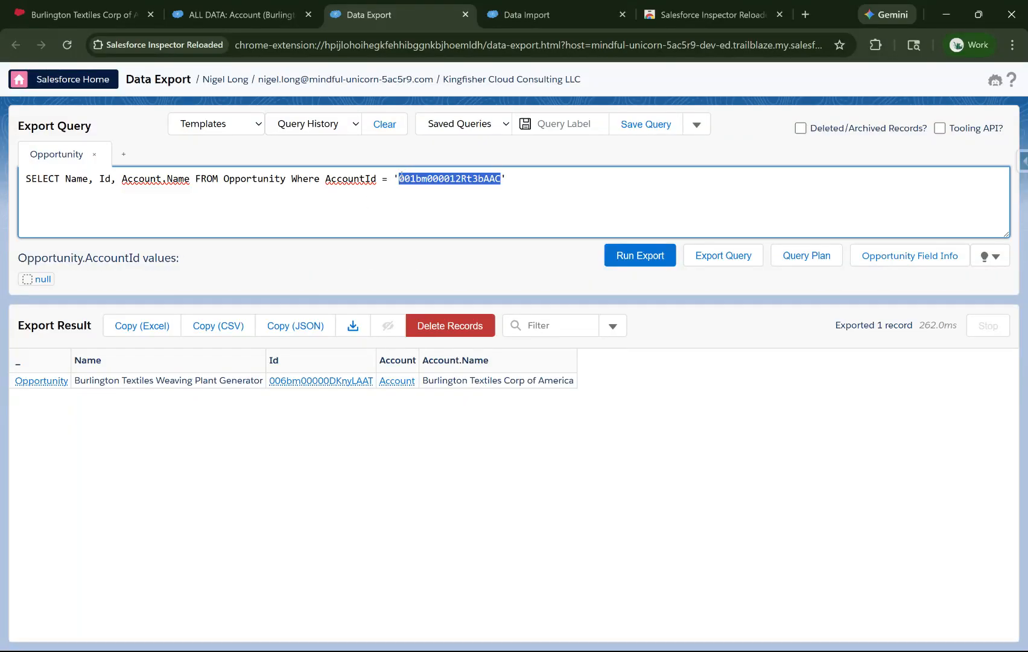
left_click(542, 185)
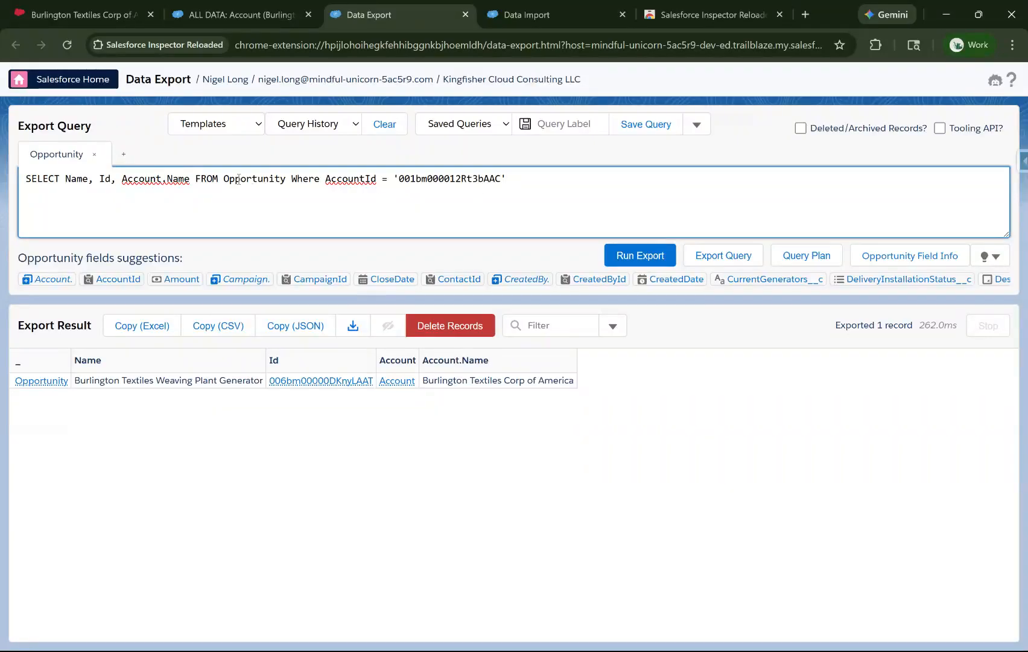
left_click_drag(231, 178, 376, 180)
type("Account")
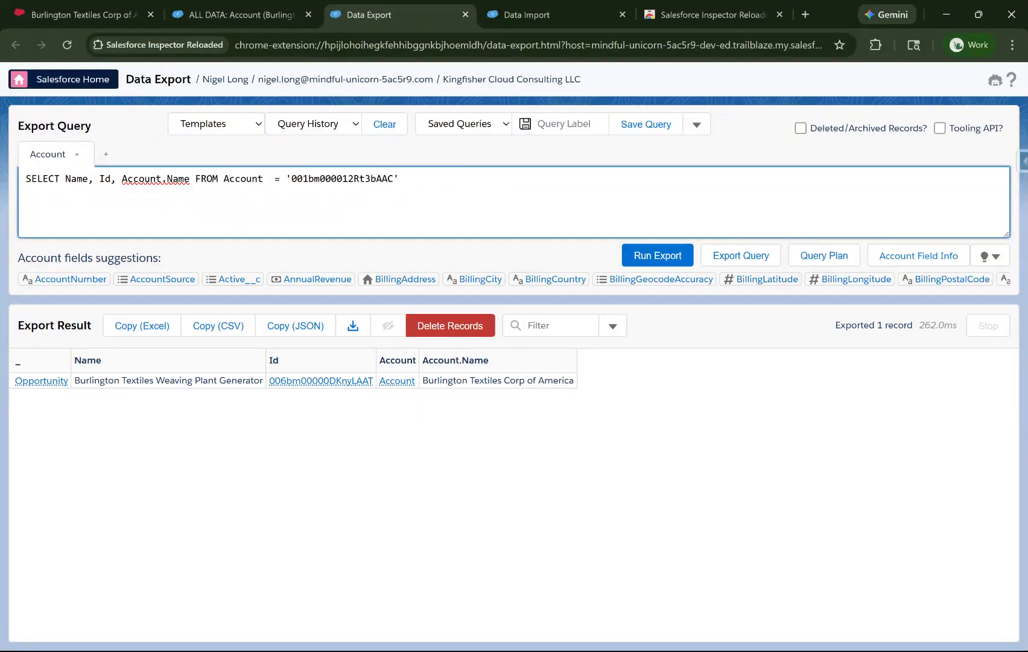
key("Delete")
key("Delete")
key("Delete")
key("Delete")
key("Delete")
key("Delete")
key("Delete")
key("Delete")
key("Delete")
key("Delete")
key("Delete")
key("Delete")
key("Delete")
key("Delete")
key("Delete")
key("Delete")
key("Delete")
key("Delete")
key("Delete")
key("Delete")
type("where ")
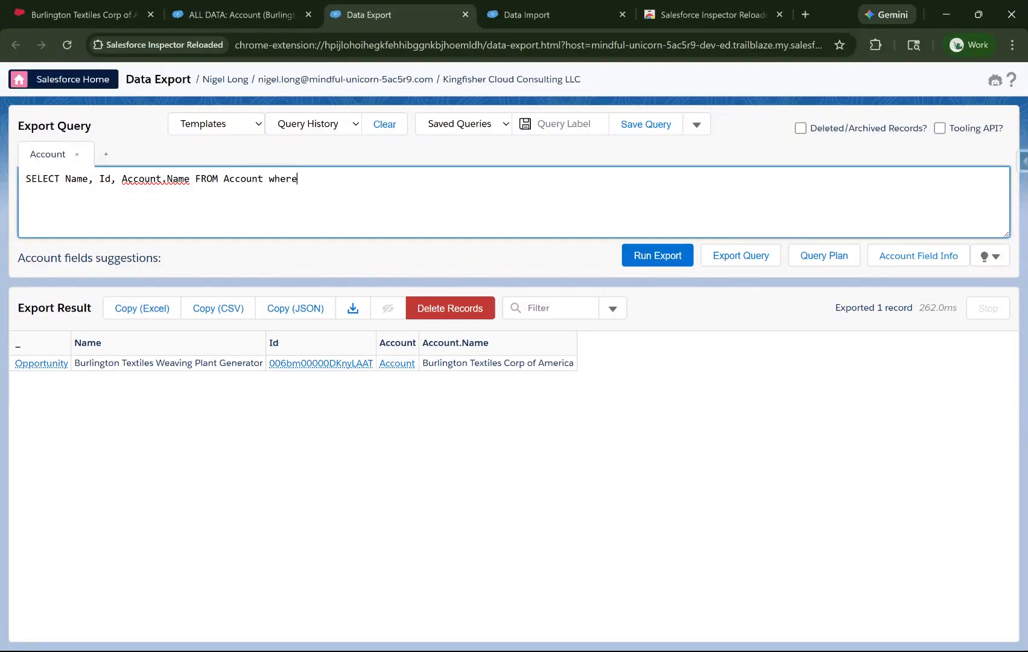
type("Nam")
Filter accounts where AnnualRevenue >0 and run the export
key("BackSpace")
key("BackSpace")
key("BackSpace")
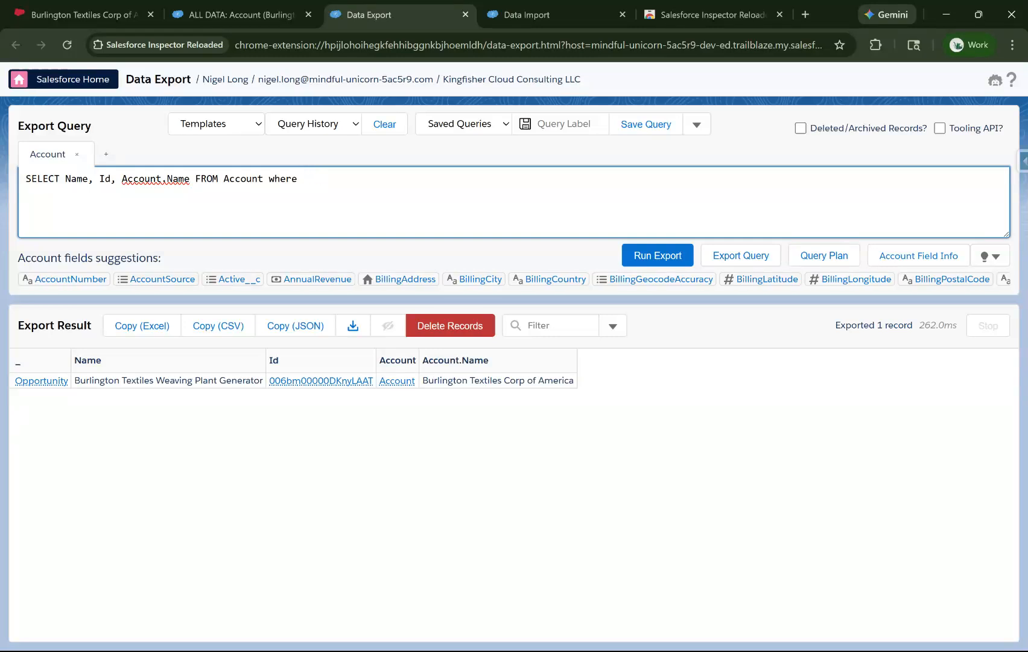
left_click(342, 283)
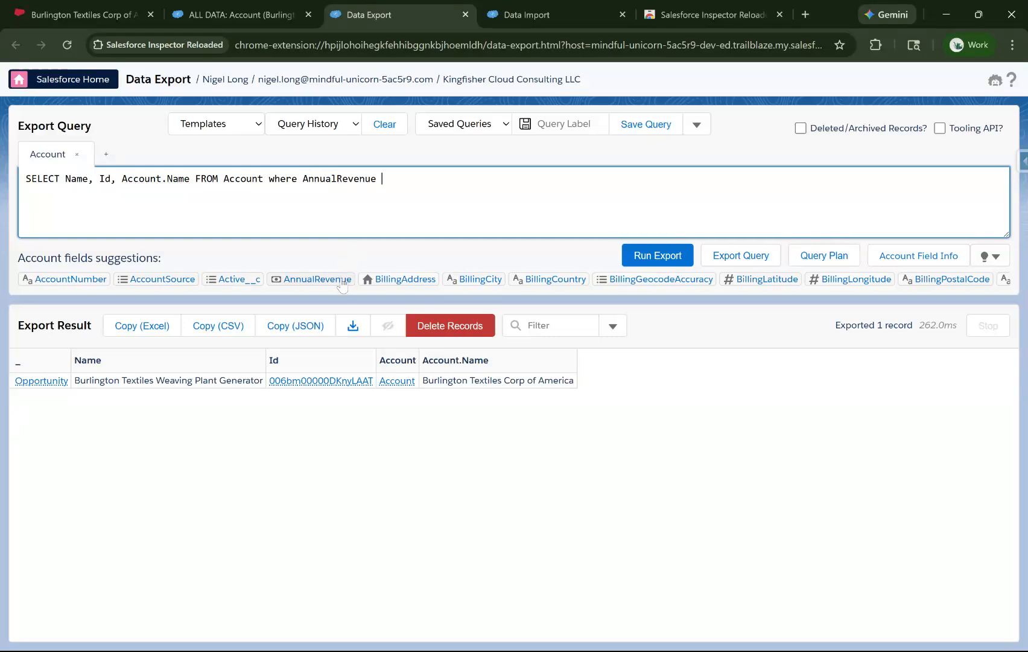
type(">0")
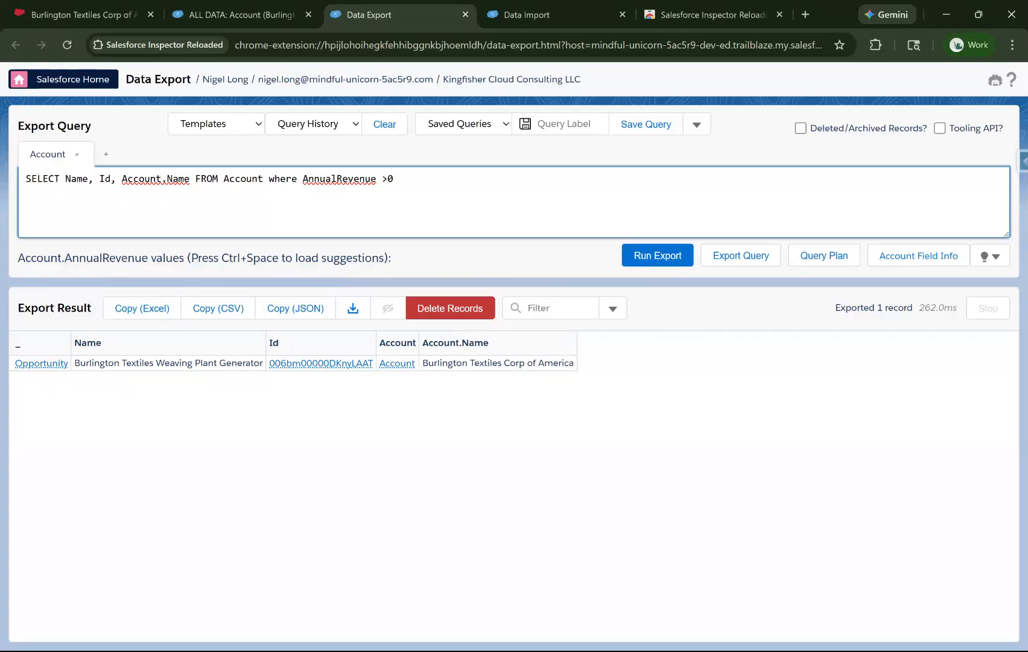
left_click(649, 258)
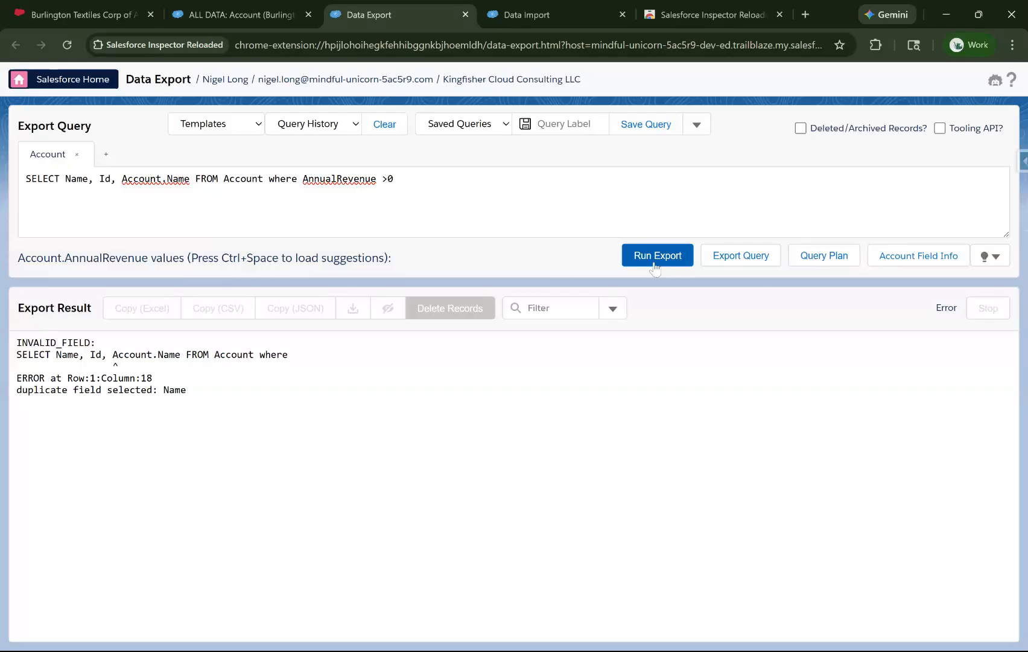
Replace the Account.Name field with Name and rerun the export
double_click(165, 179)
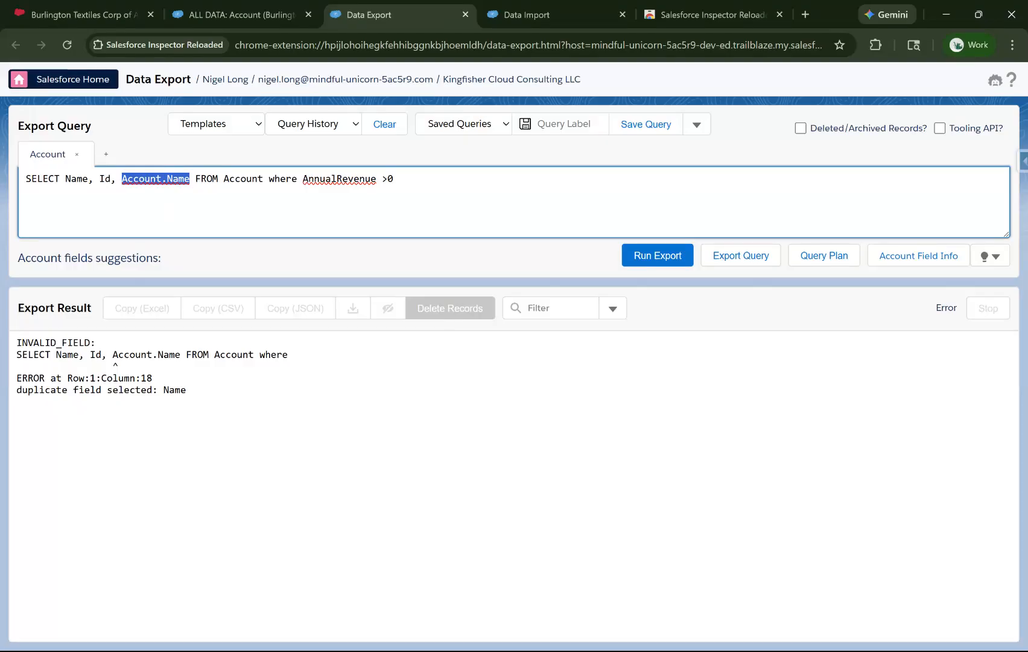
type("Name")
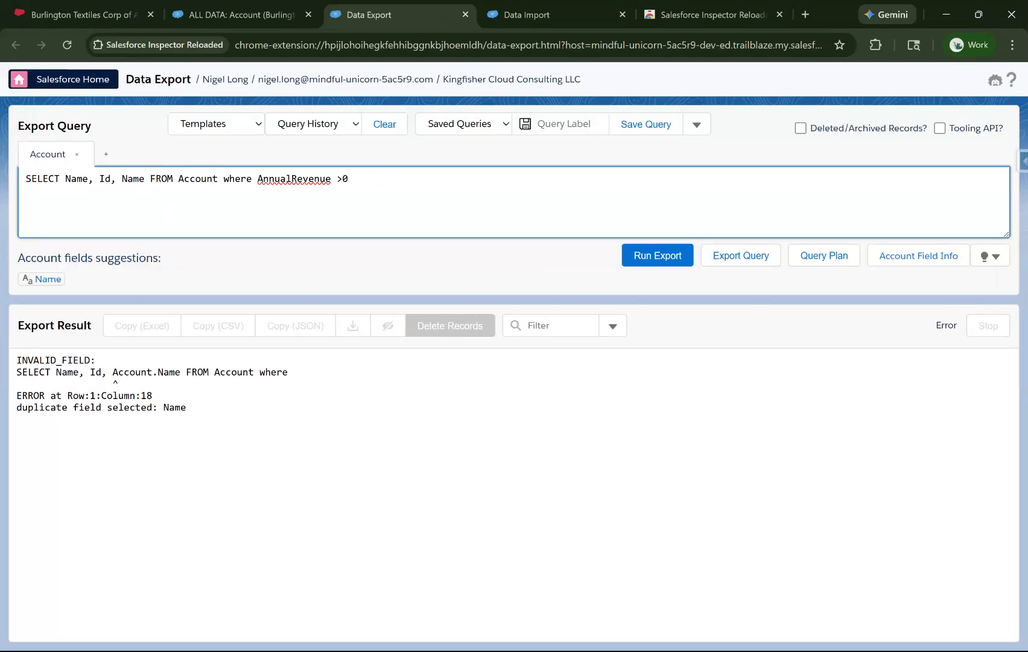
left_click(657, 255)
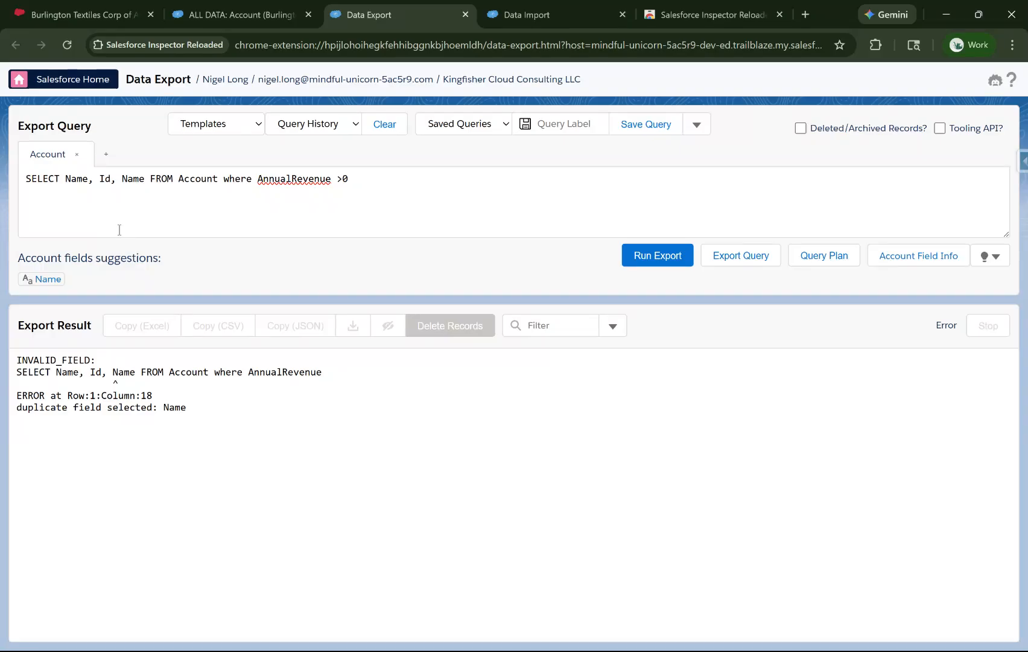
Remove the duplicate Name field from the SELECT list and run the export
double_click(81, 179)
double_click(134, 179)
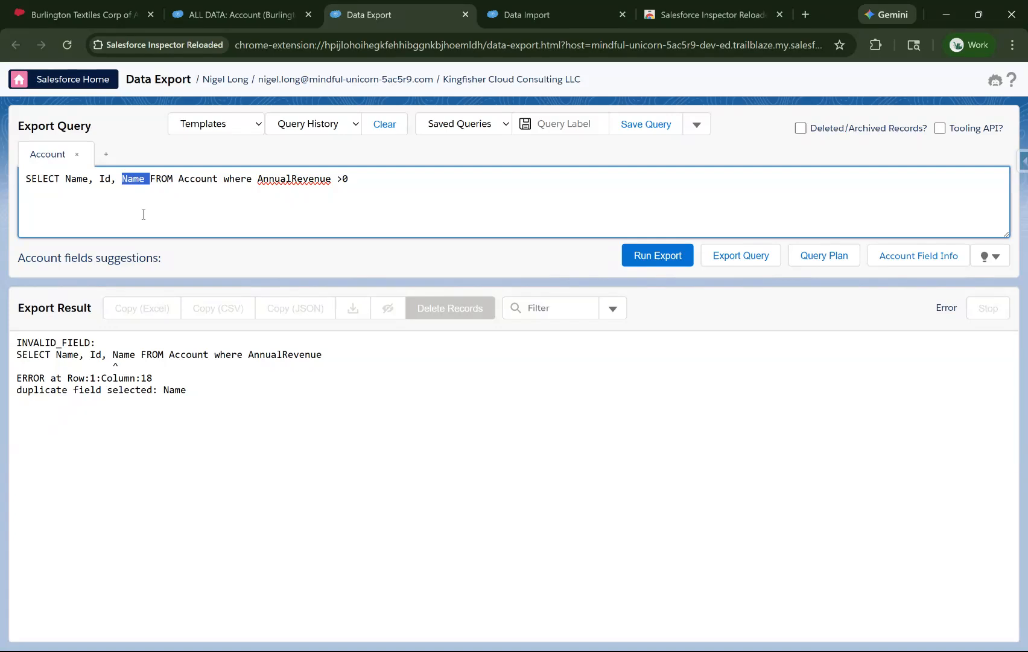
key("BackSpace")
key("BackSpace")
key("BackSpace")
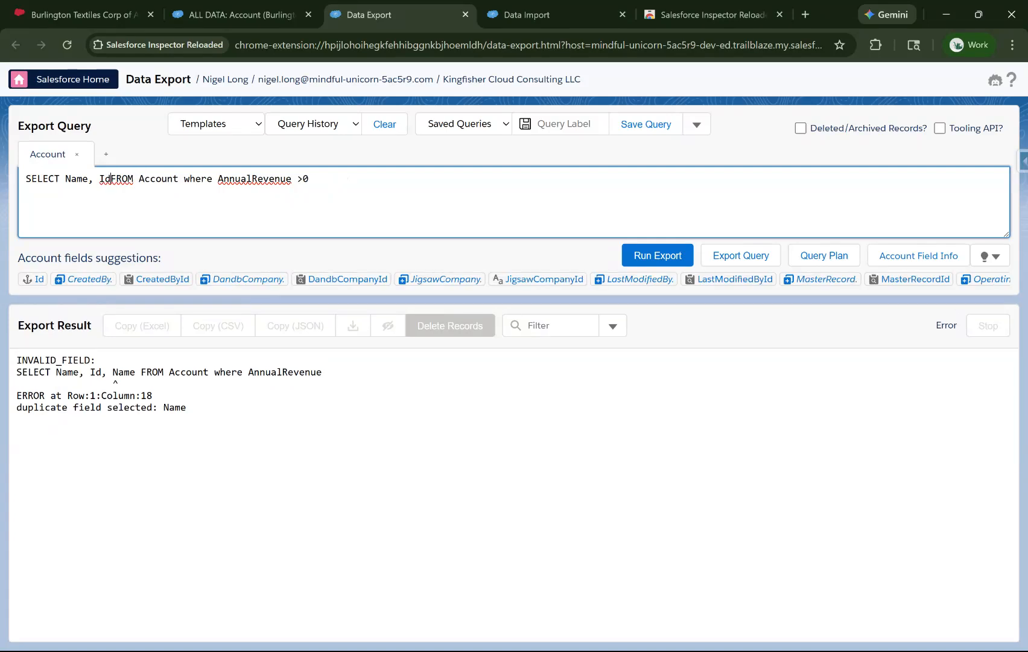
type(",")
key("BackSpace")
key("BackSpace")
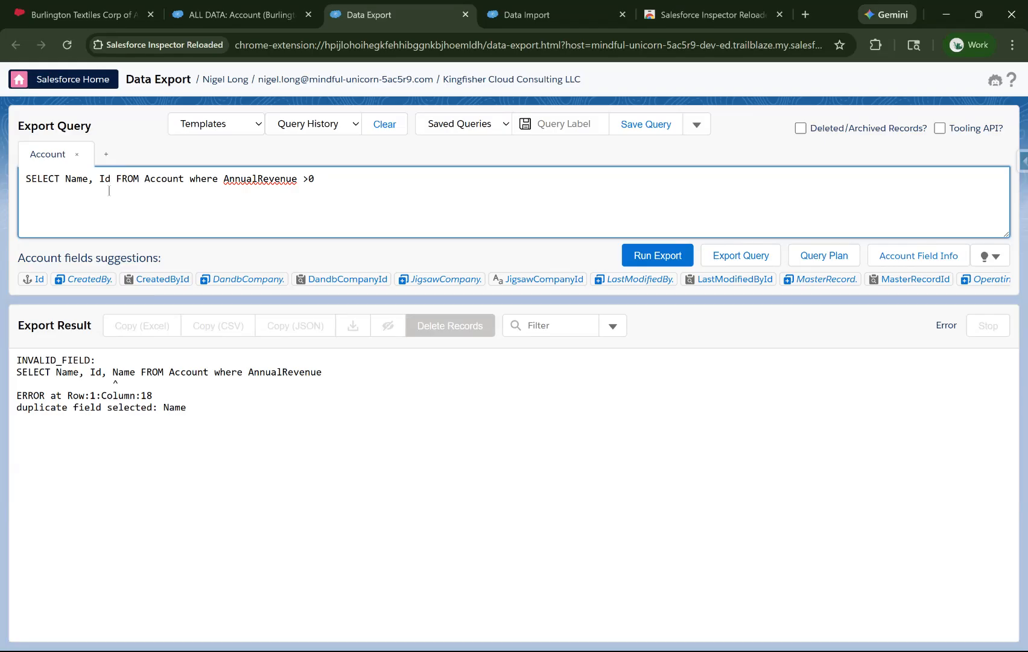
left_click(680, 258)
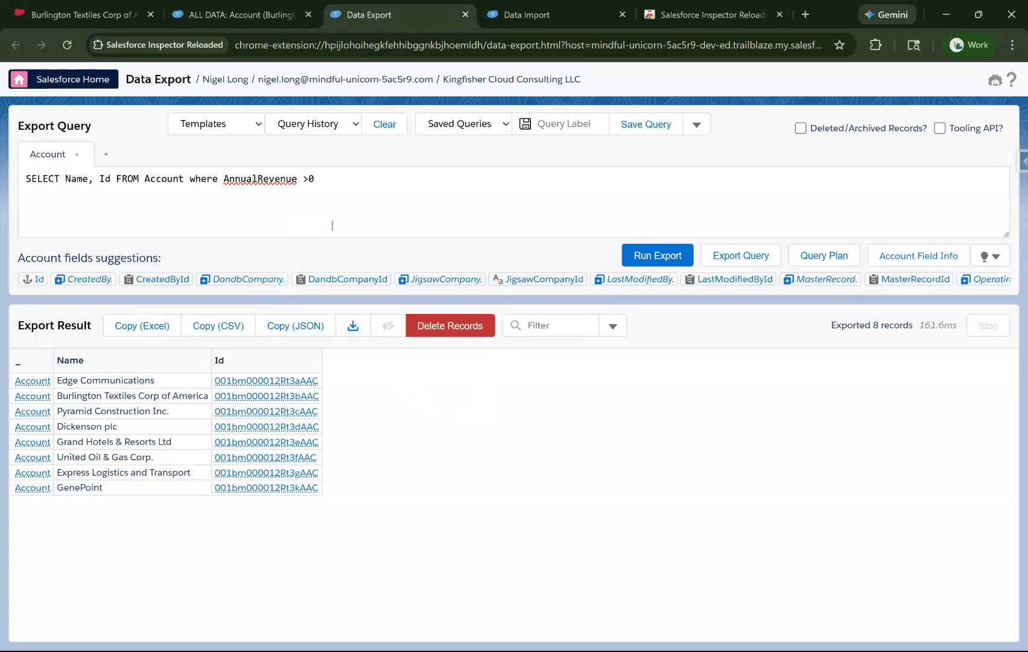
Append an Order by Name ASC clause to the query and run it
left_click(382, 211)
type("O")
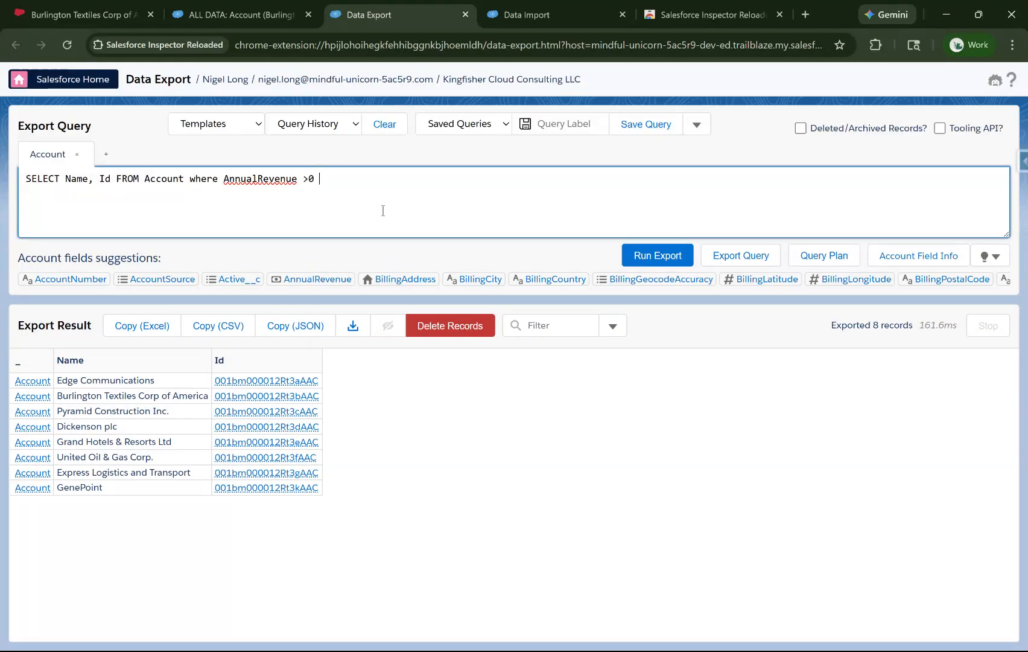
type("rd")
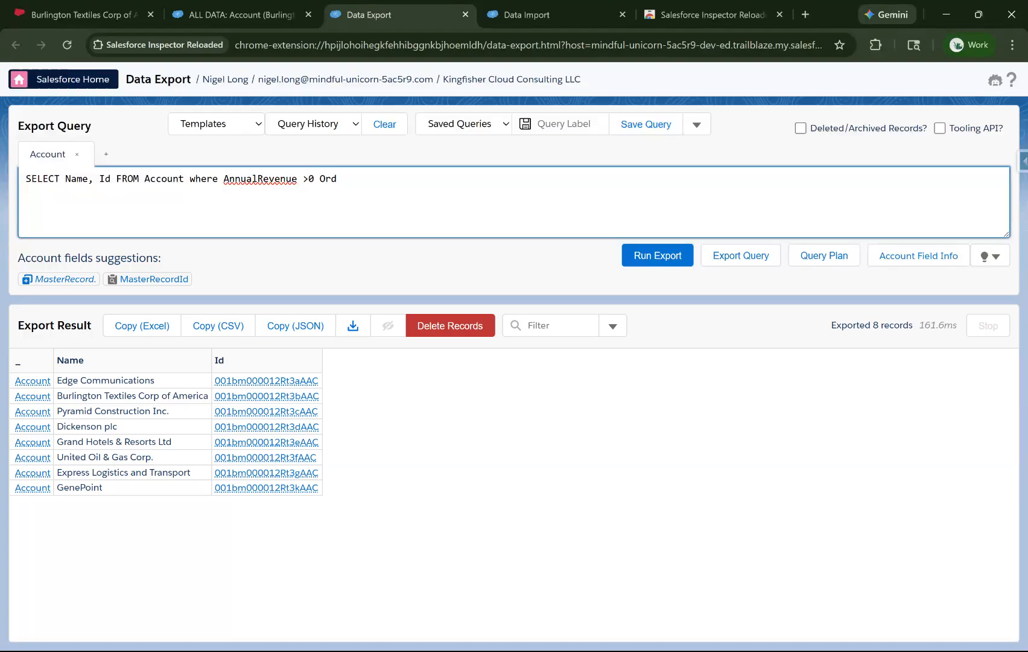
type("er by")
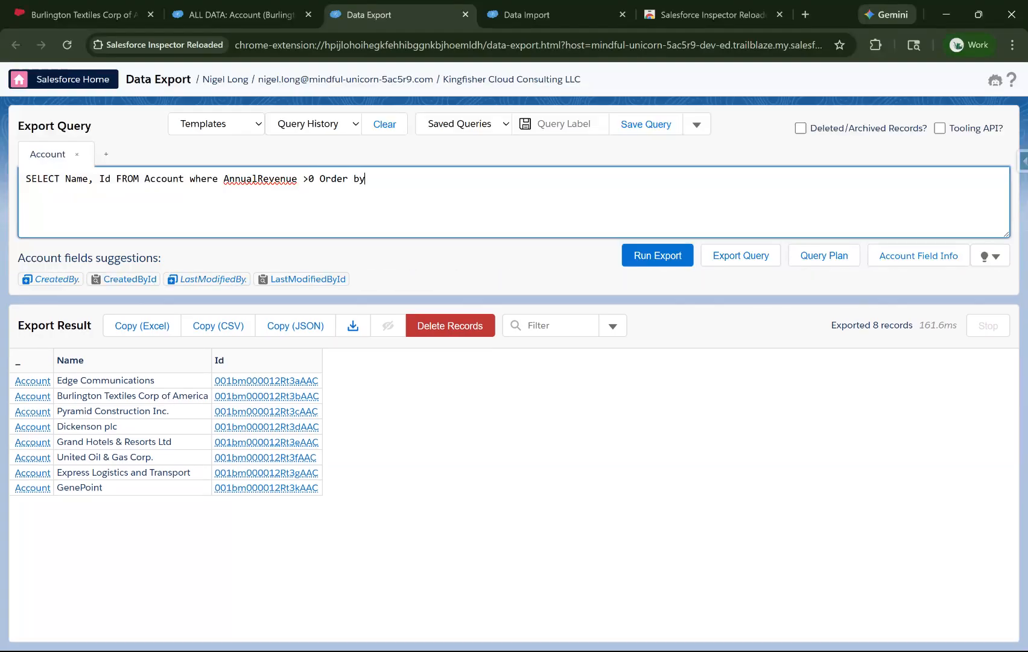
type(" N")
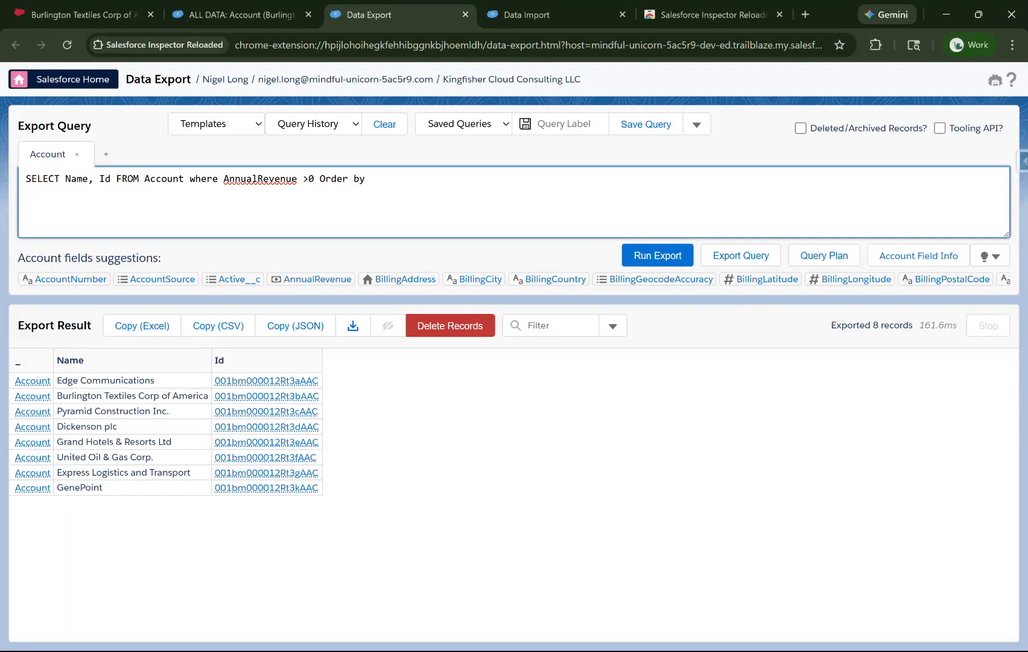
type("ame ASC")
key("ctrl+Return")
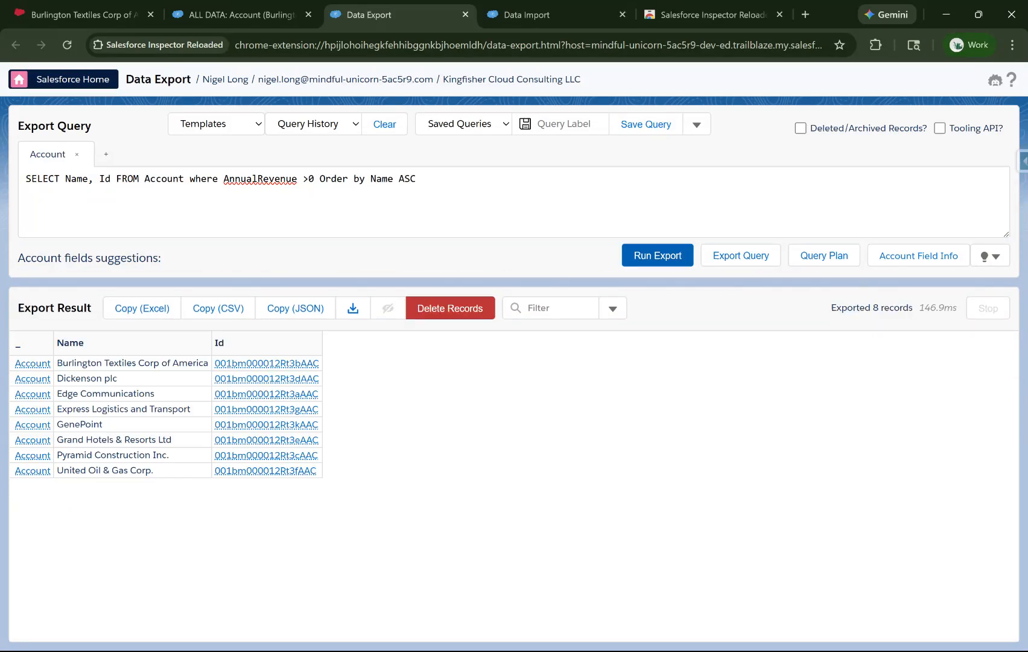
Change the sort direction from ASC to DESC and rerun the query
left_click(403, 179)
key("BackSpace")
type("DE")
key("ctrl+Return")
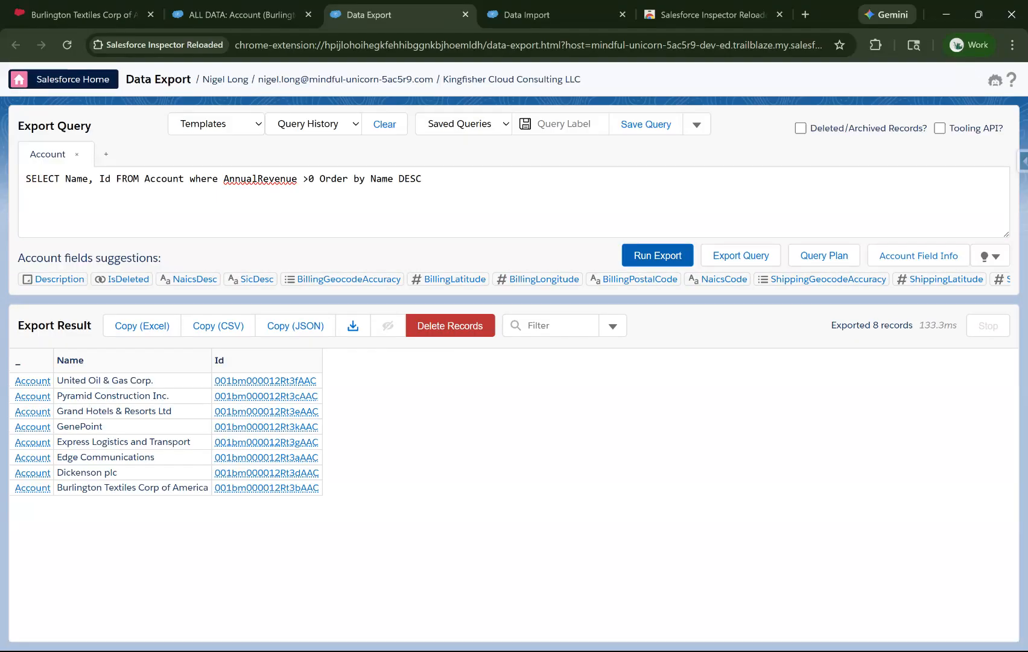
Remove the DESC keyword from the order by clause and rerun the query
double_click(410, 179)
key("BackSpace")
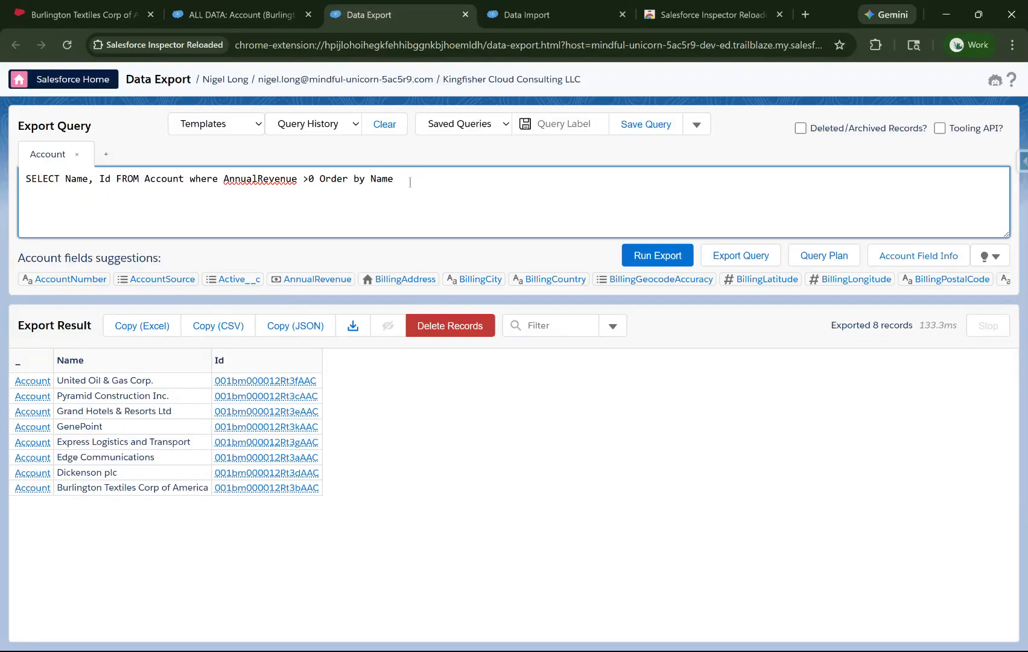
key("ctrl+Return")
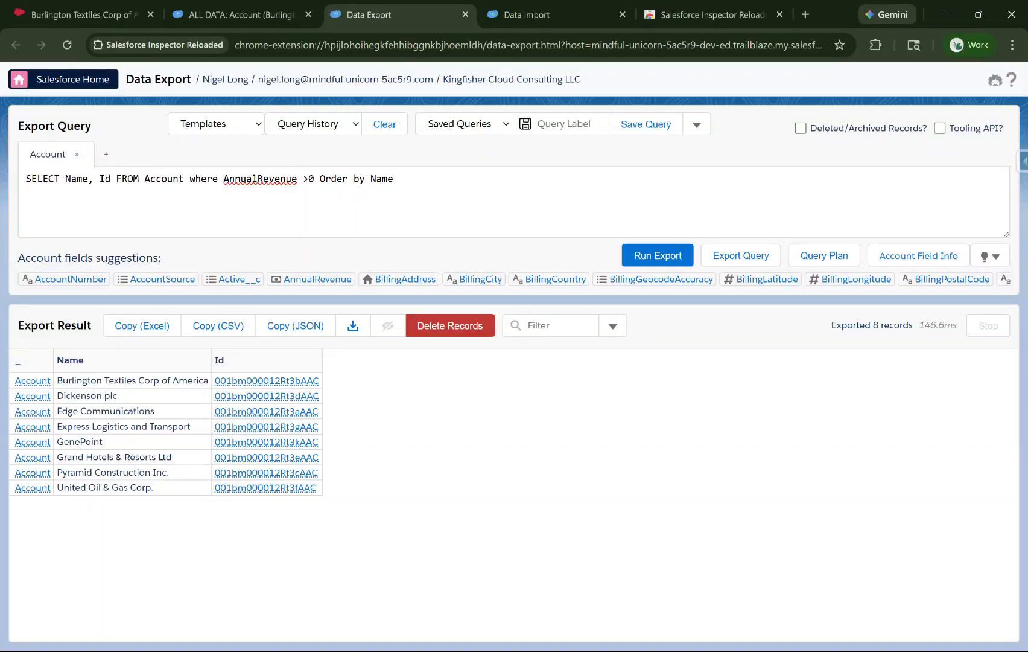
Append Limit 5 to the query and run it
left_click(503, 203)
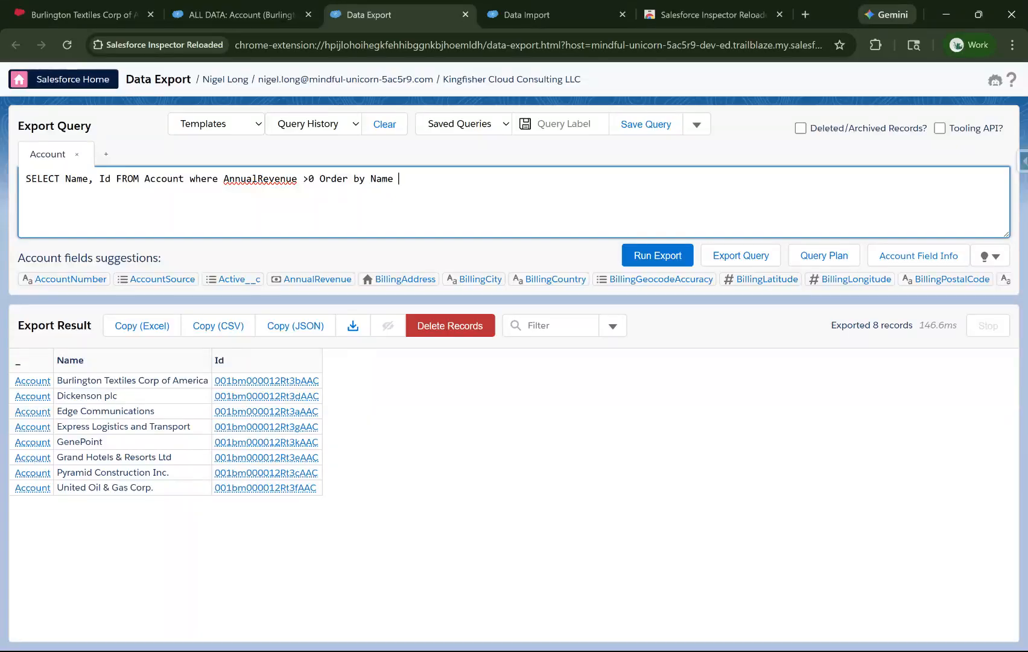
type("Limit")
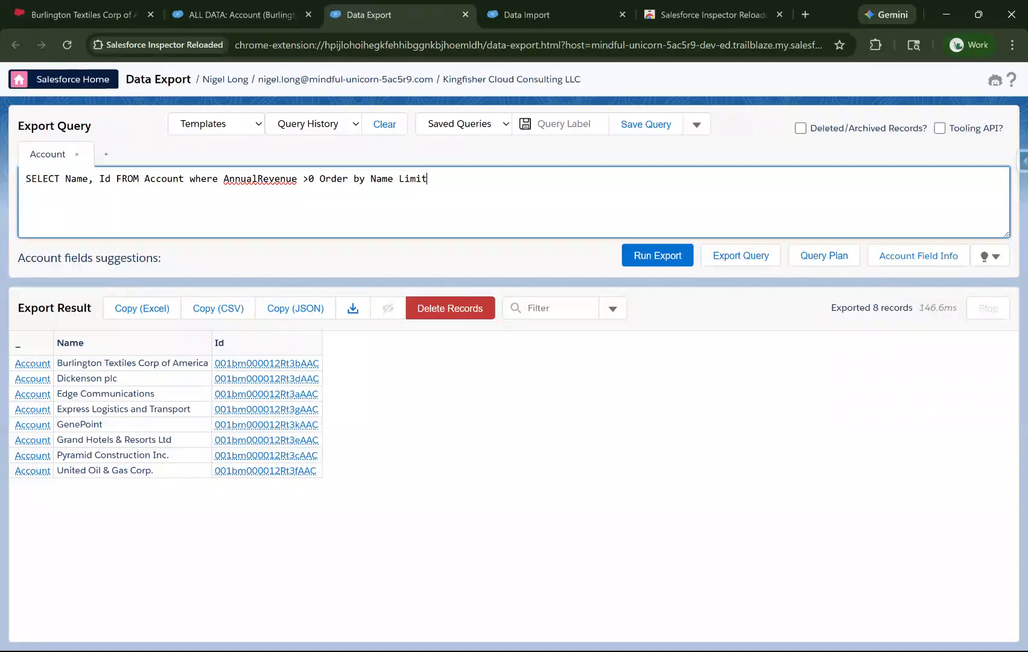
type(" 5")
key("ctrl+Return")
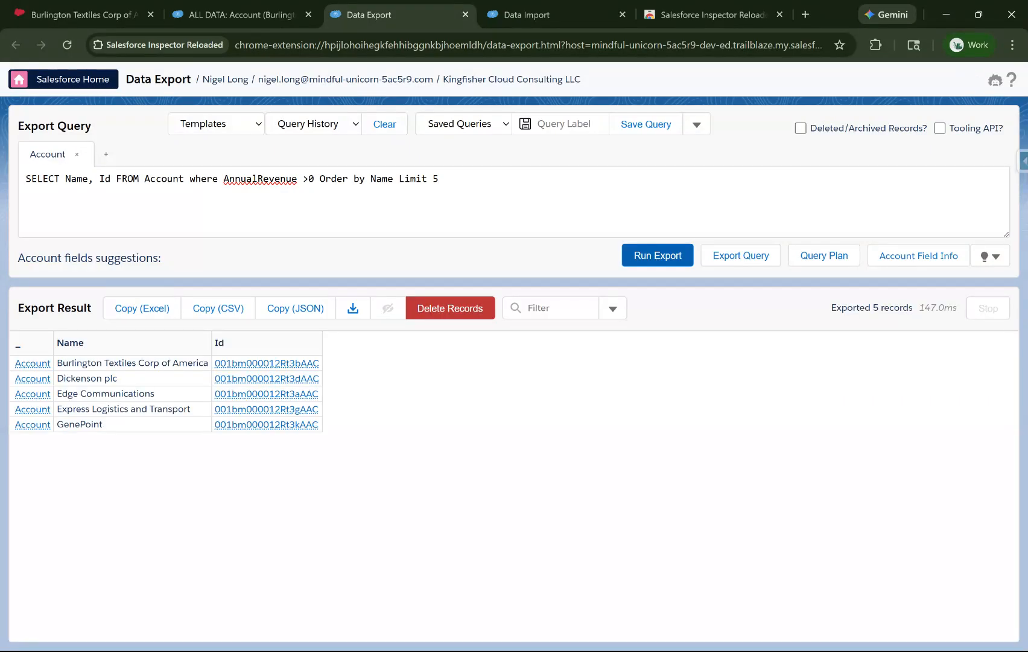
Insert DESC after Name in the order by clause and rerun the limited query
left_click(392, 177)
left_click_drag(109, 380, 125, 434)
left_click(126, 462)
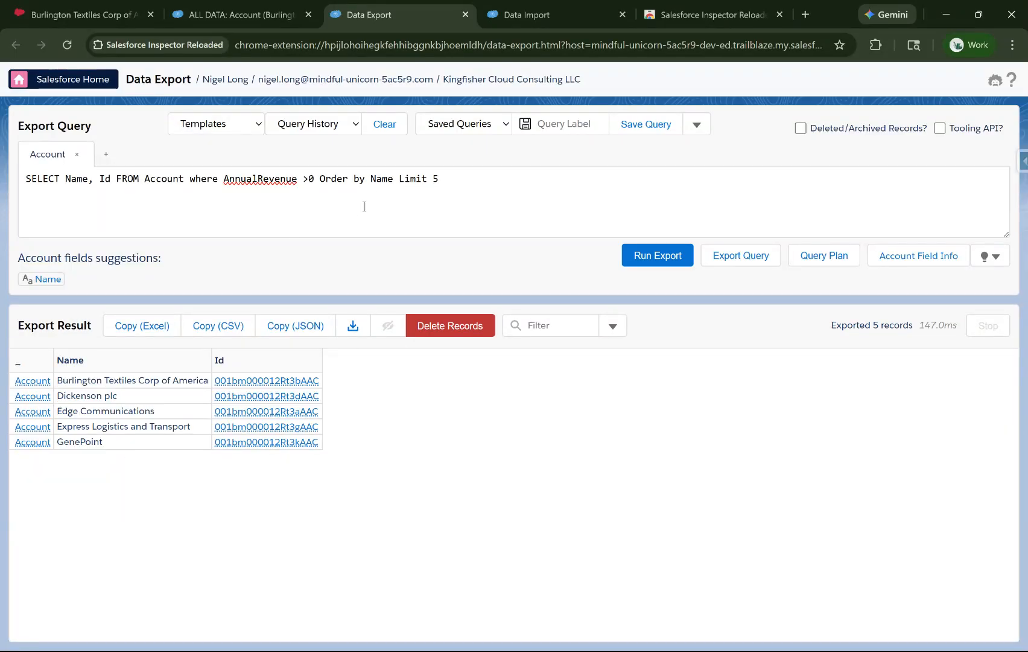
left_click(391, 183)
type("DESC")
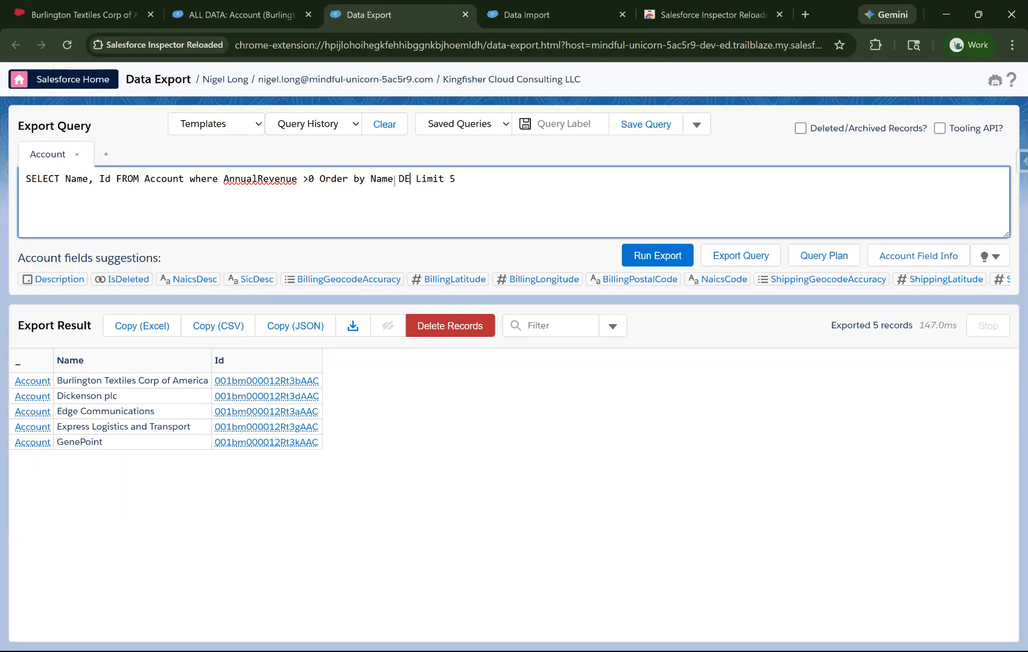
key("ctrl+Return")
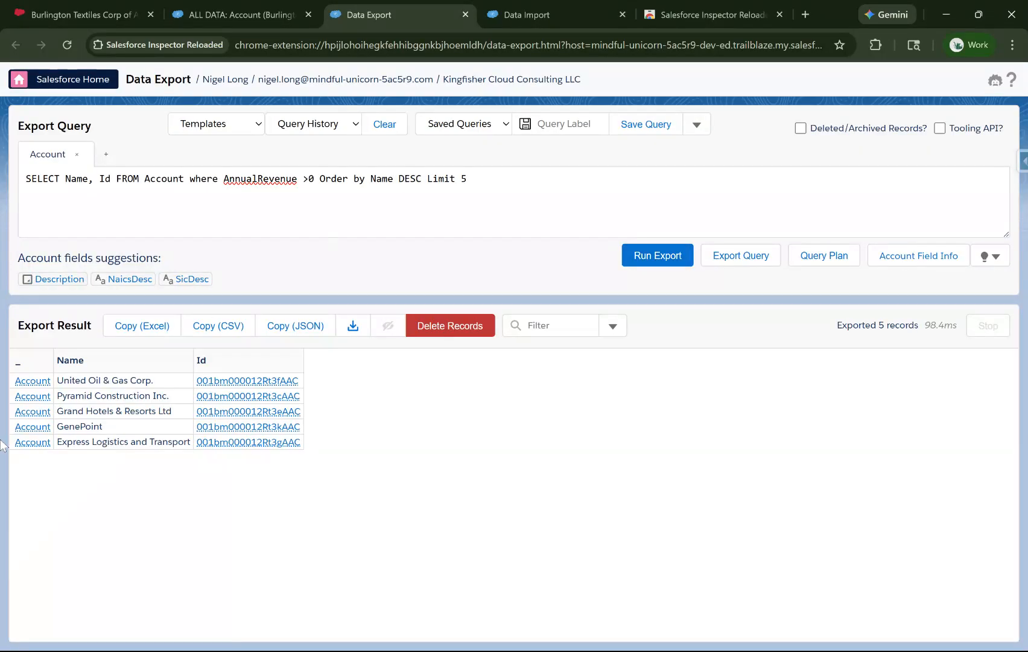
left_click_drag(63, 380, 108, 427)
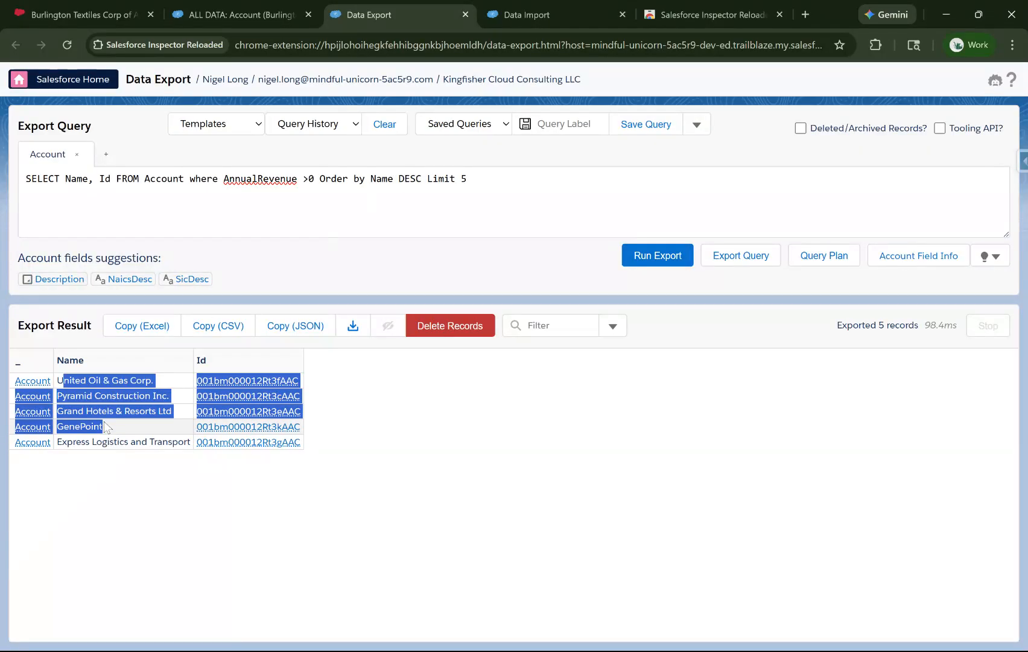
left_click(390, 408)
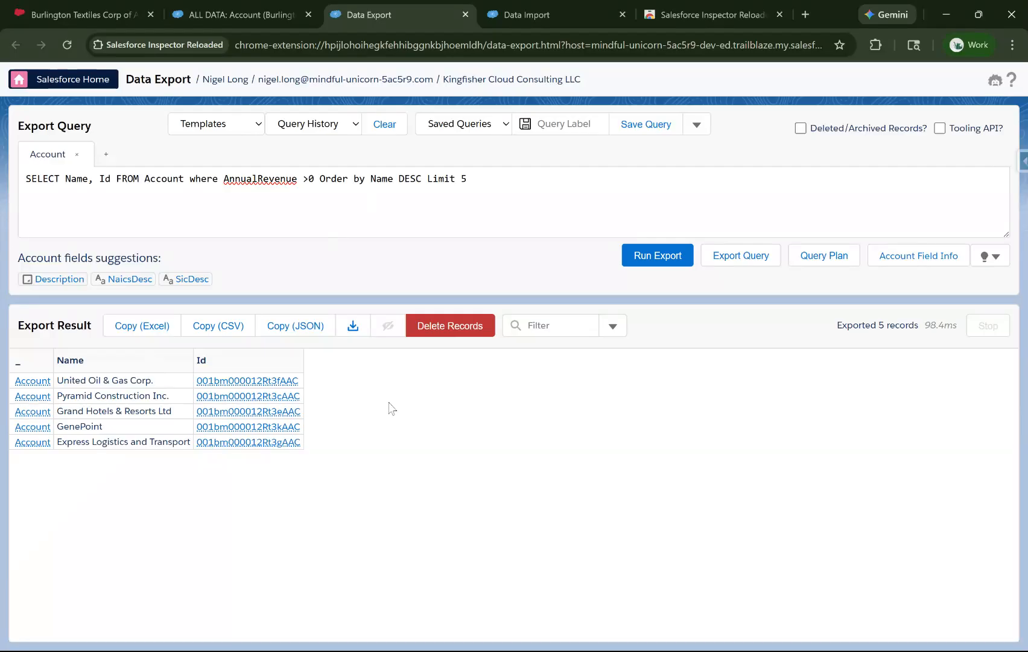